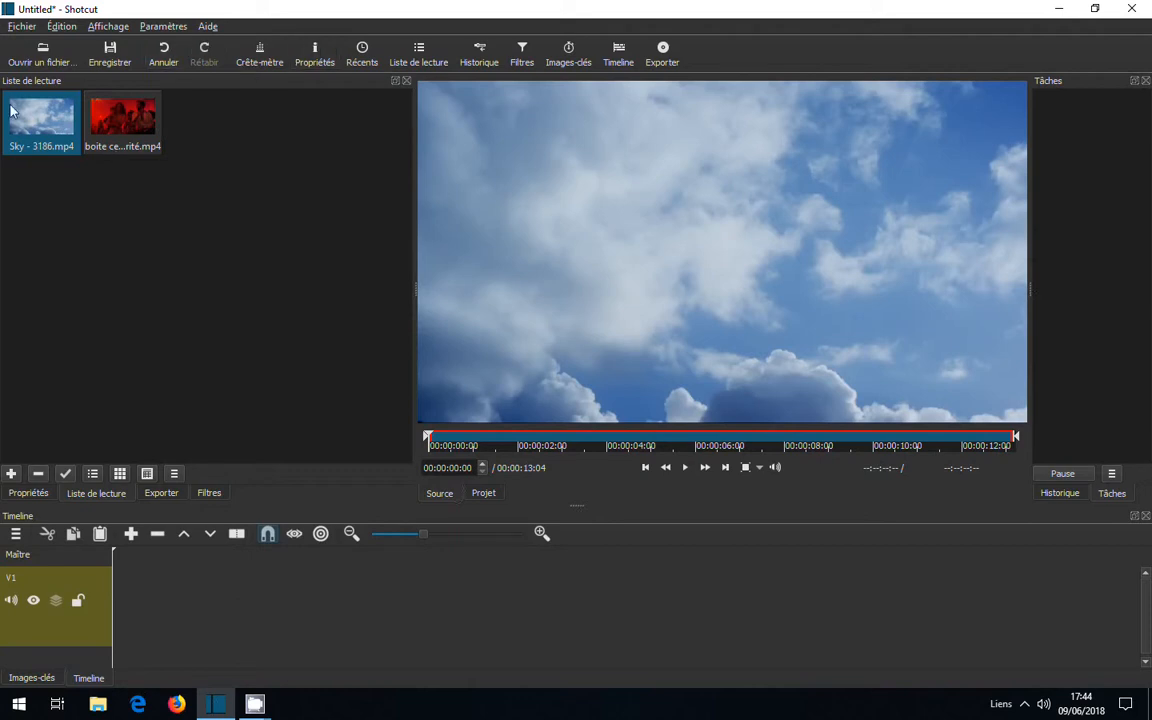
# Step: Set the Sky - 3186.mp4 clip's out point at 00:00:04:00 and add the trimmed clip to the playlist
pyautogui.click(685, 467)
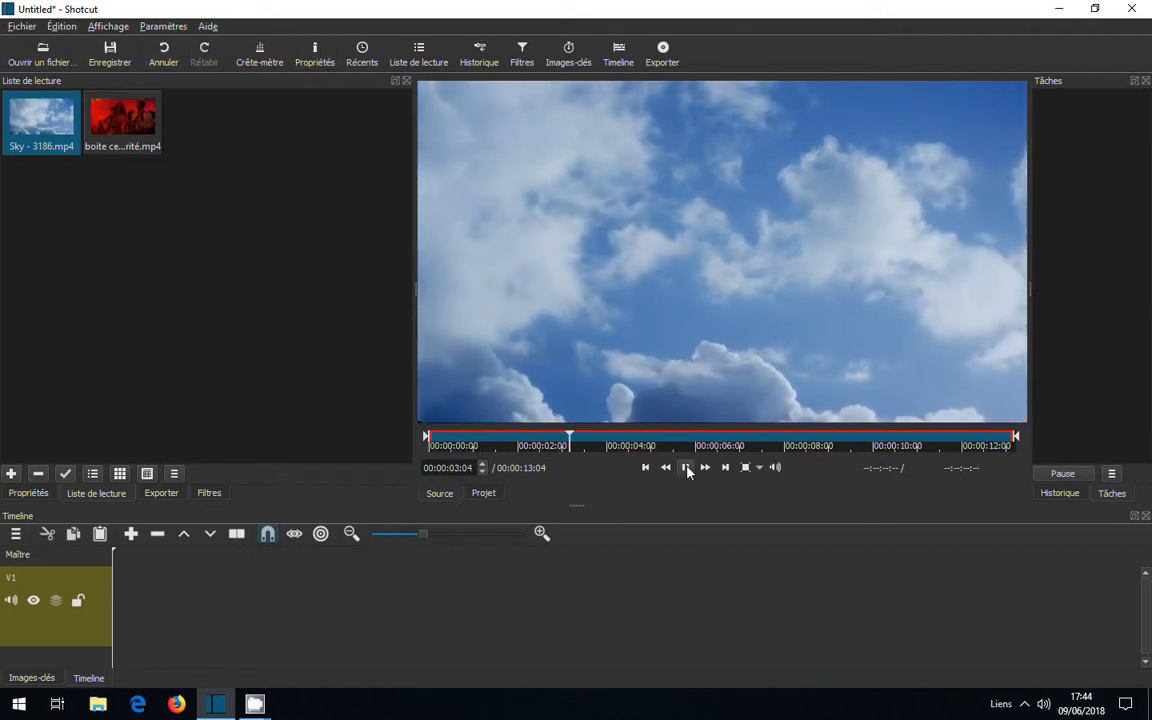
pyautogui.click(686, 468)
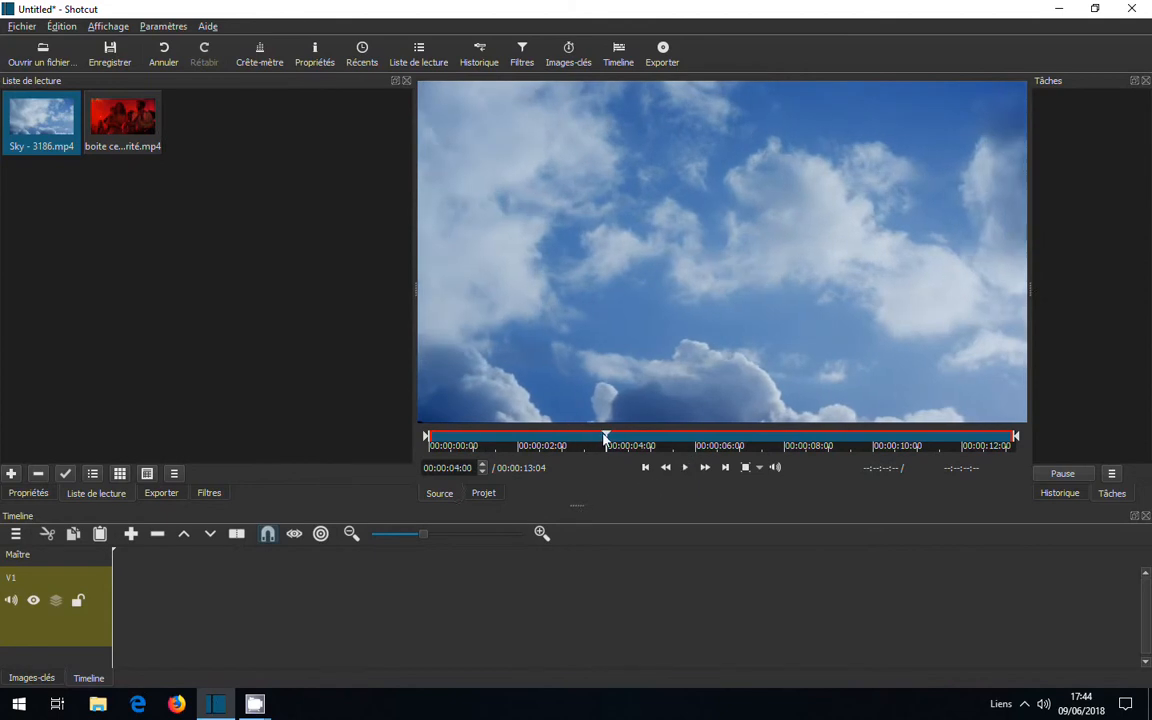
pyautogui.press('o')
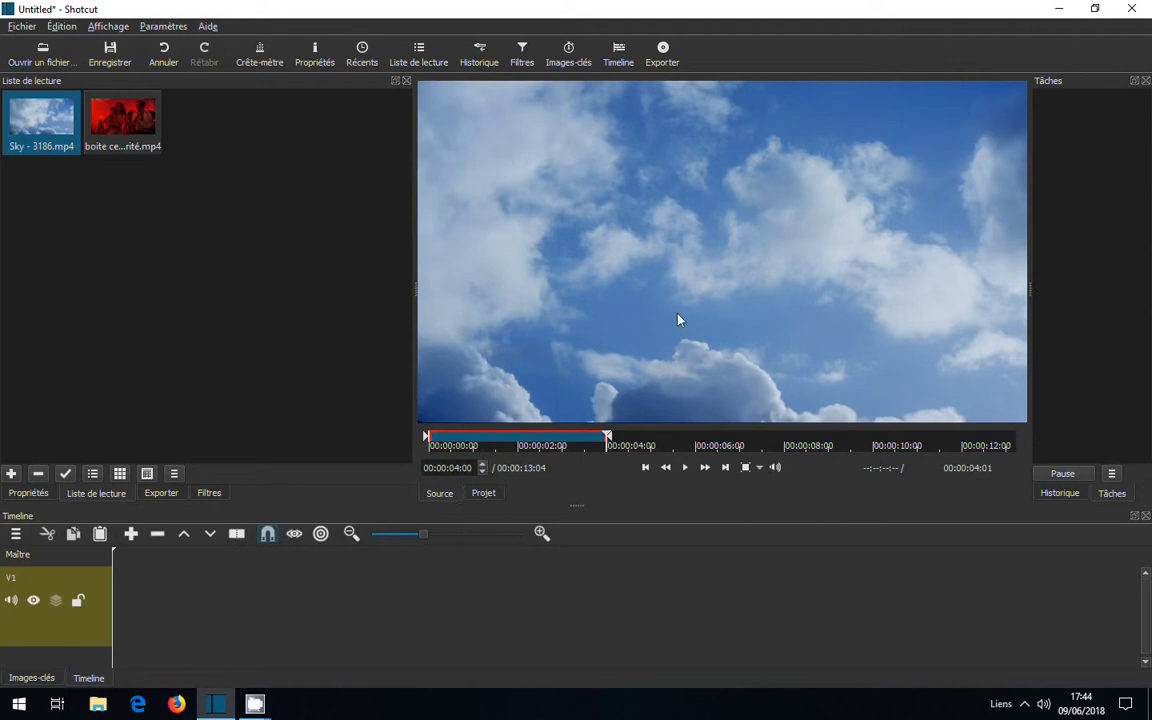
pyautogui.moveTo(678, 320); pyautogui.dragTo(105, 324)
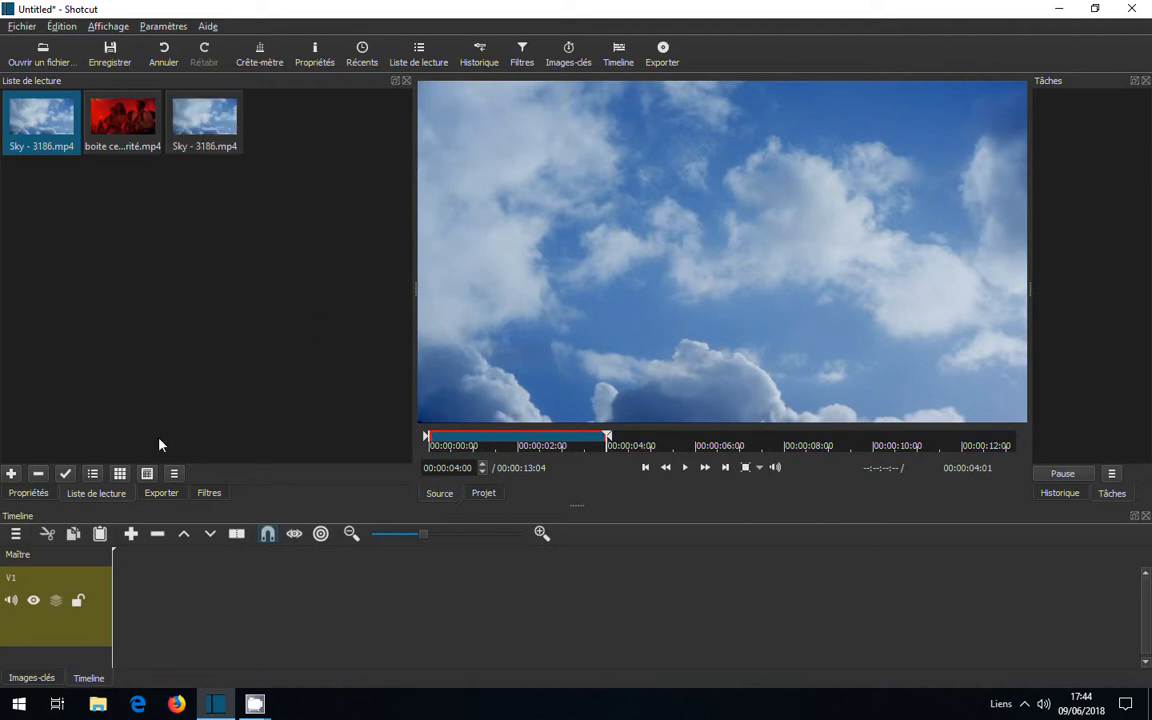
# Step: Open the boite celebrité clip, set its out point at 00:00:03:16, and add the trimmed version to the playlist
pyautogui.doubleClick(139, 121)
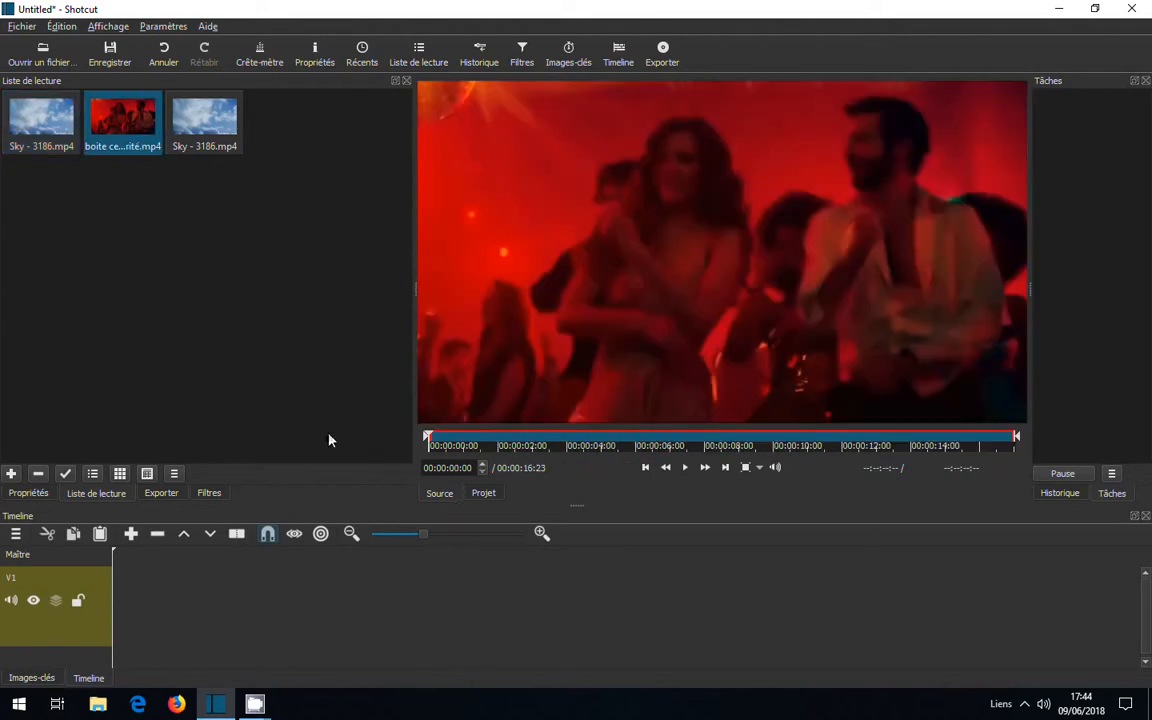
pyautogui.click(686, 468)
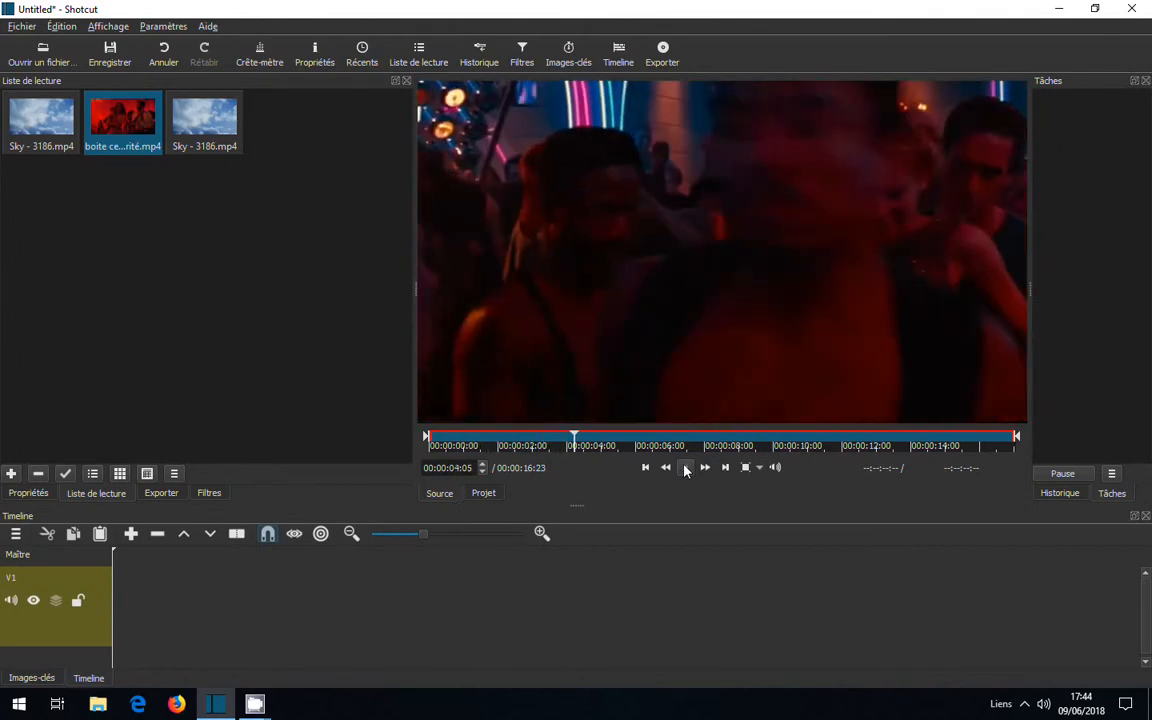
pyautogui.press('Left')
pyautogui.press('Left')
pyautogui.press('Left')
pyautogui.press('Left')
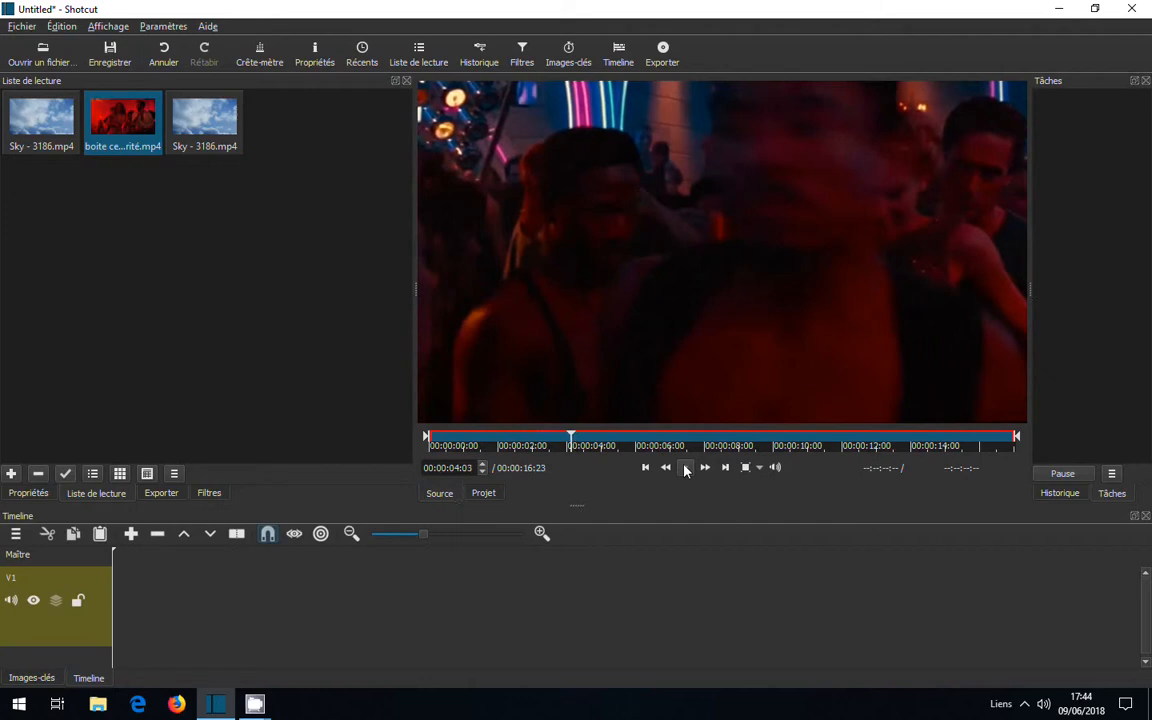
pyautogui.press('Left')
pyautogui.press('Left')
pyautogui.press('Left')
pyautogui.press('Left')
pyautogui.press('Left')
pyautogui.press('Left')
pyautogui.press('Left')
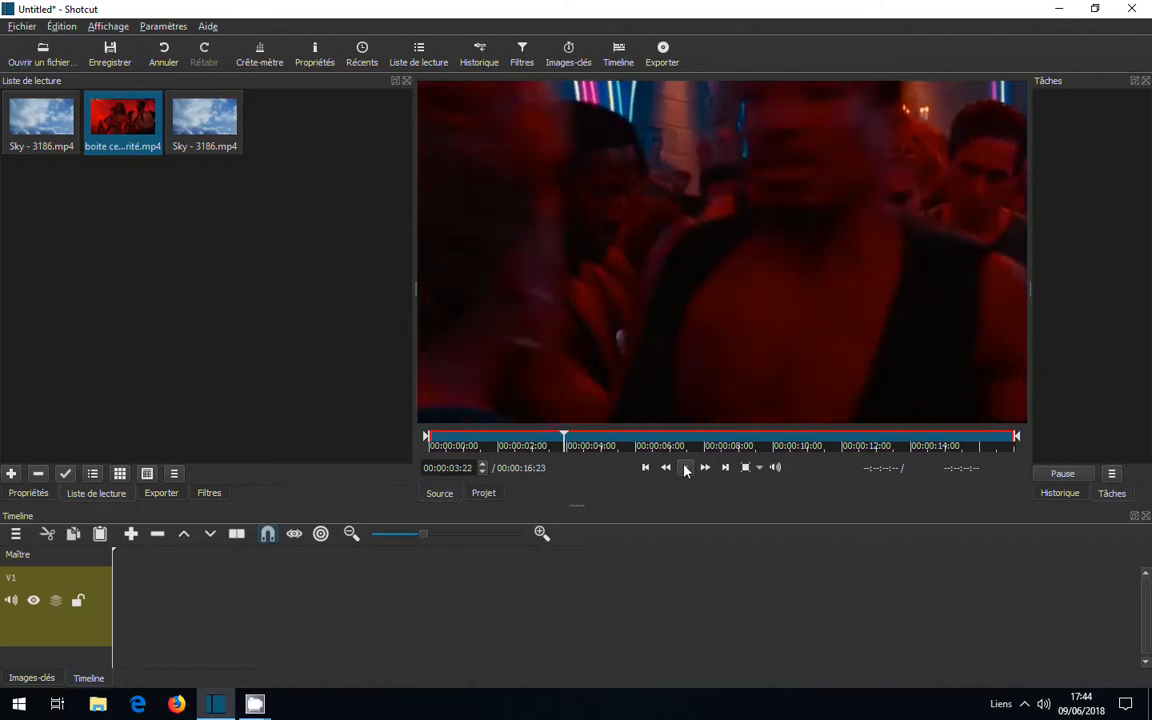
pyautogui.press('Left')
pyautogui.press('Left')
pyautogui.press('Left')
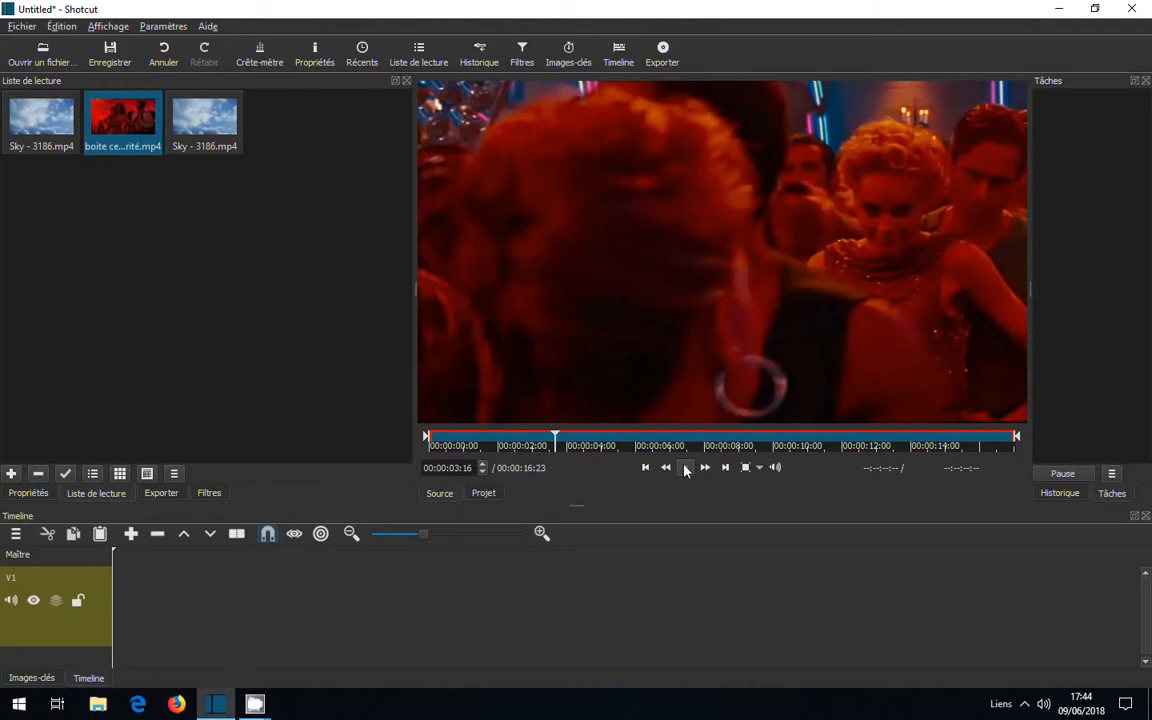
pyautogui.press('o')
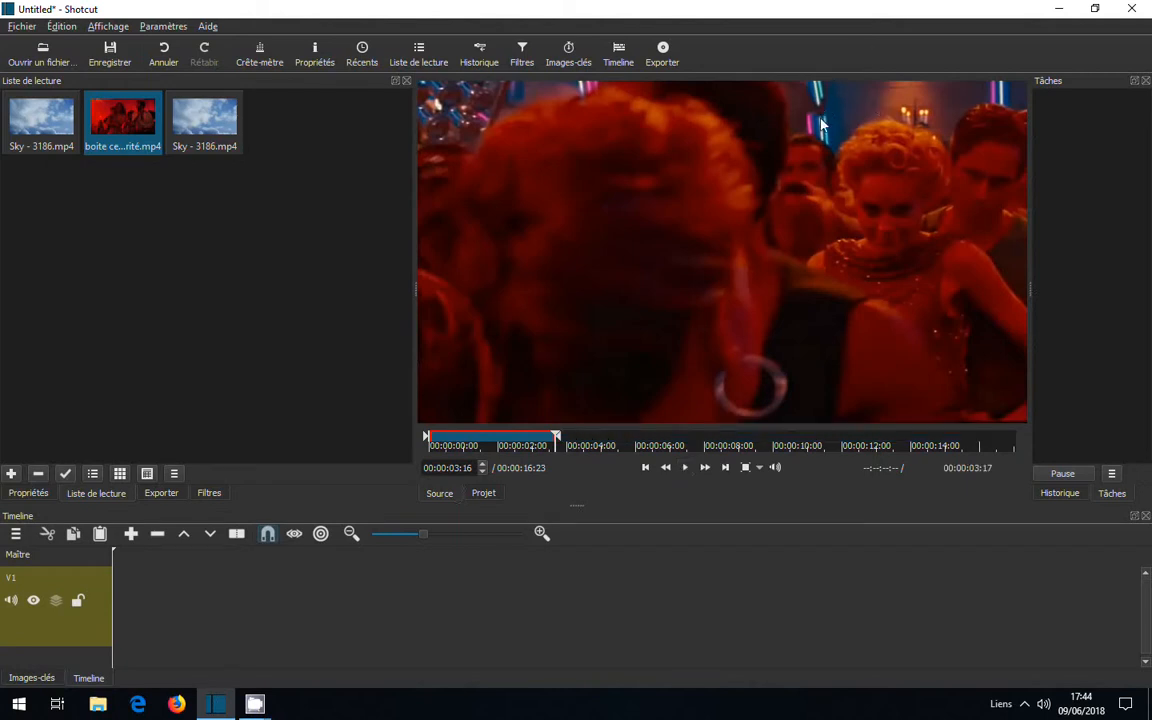
pyautogui.moveTo(525, 230); pyautogui.dragTo(332, 193)
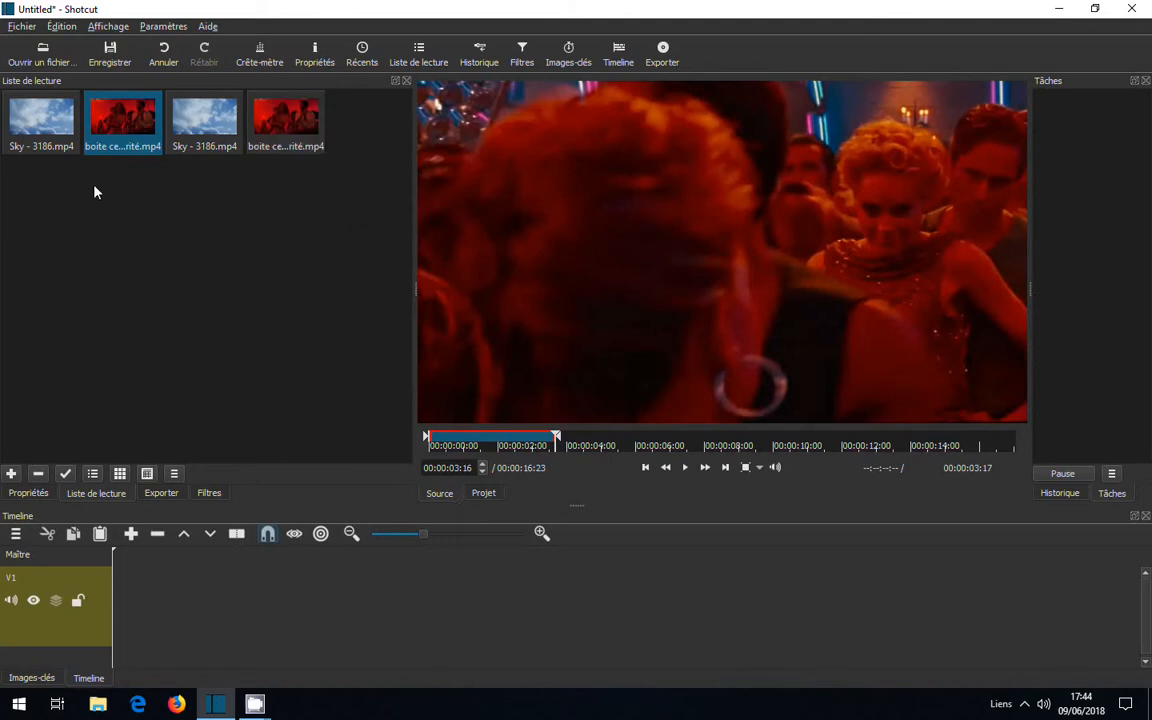
# Step: Place the trimmed Sky clip on track V1 and remove the gap before it so it starts at zero
pyautogui.moveTo(212, 130); pyautogui.dragTo(218, 606)
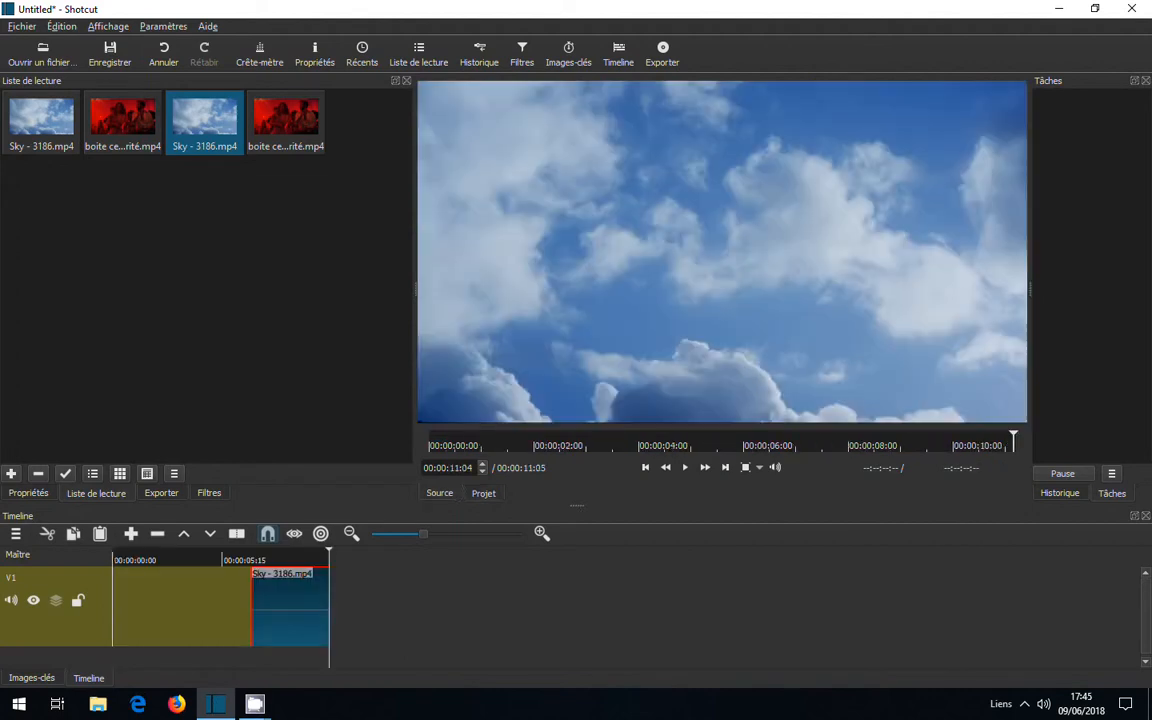
pyautogui.click(204, 561)
pyautogui.rightClick(153, 609)
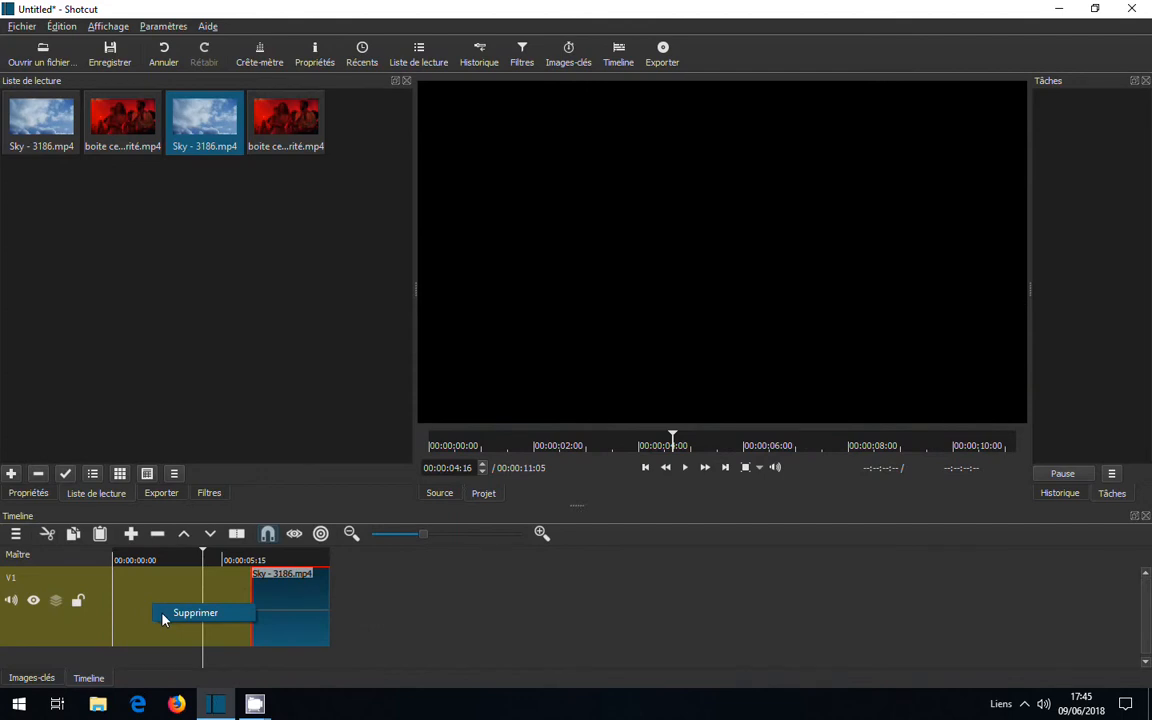
pyautogui.click(164, 620)
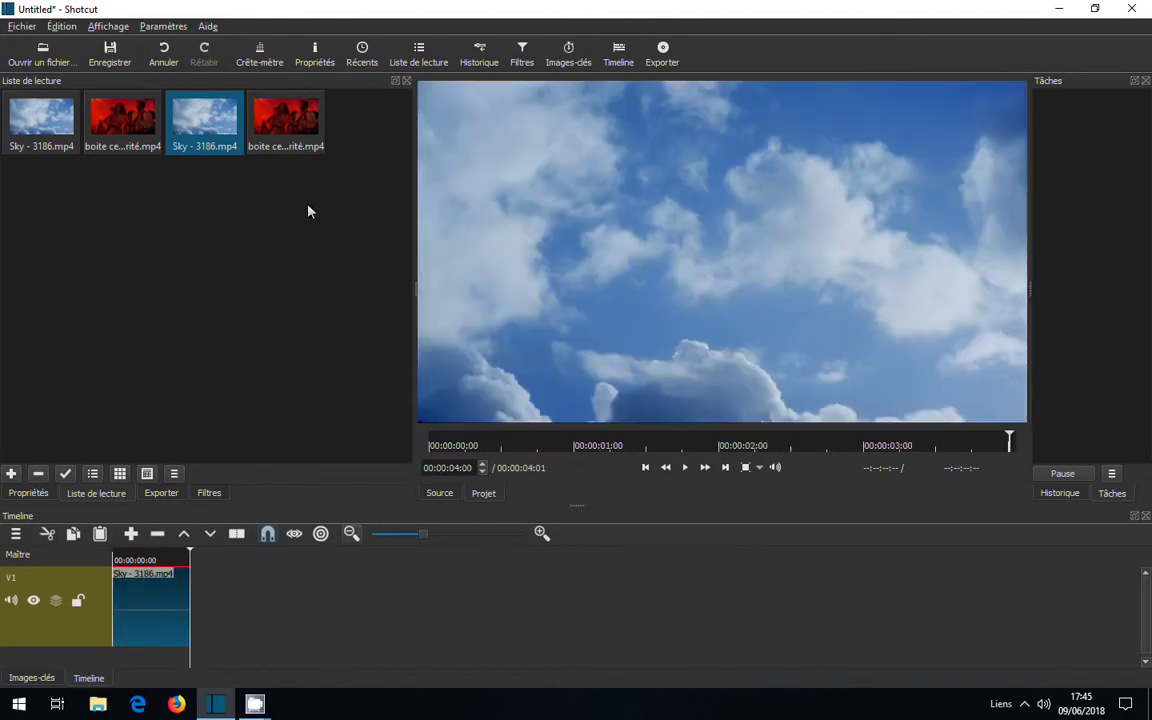
# Step: Place the trimmed boite celebrité clip on V1 after the Sky clip and remove the gap between them
pyautogui.moveTo(303, 130); pyautogui.dragTo(512, 590)
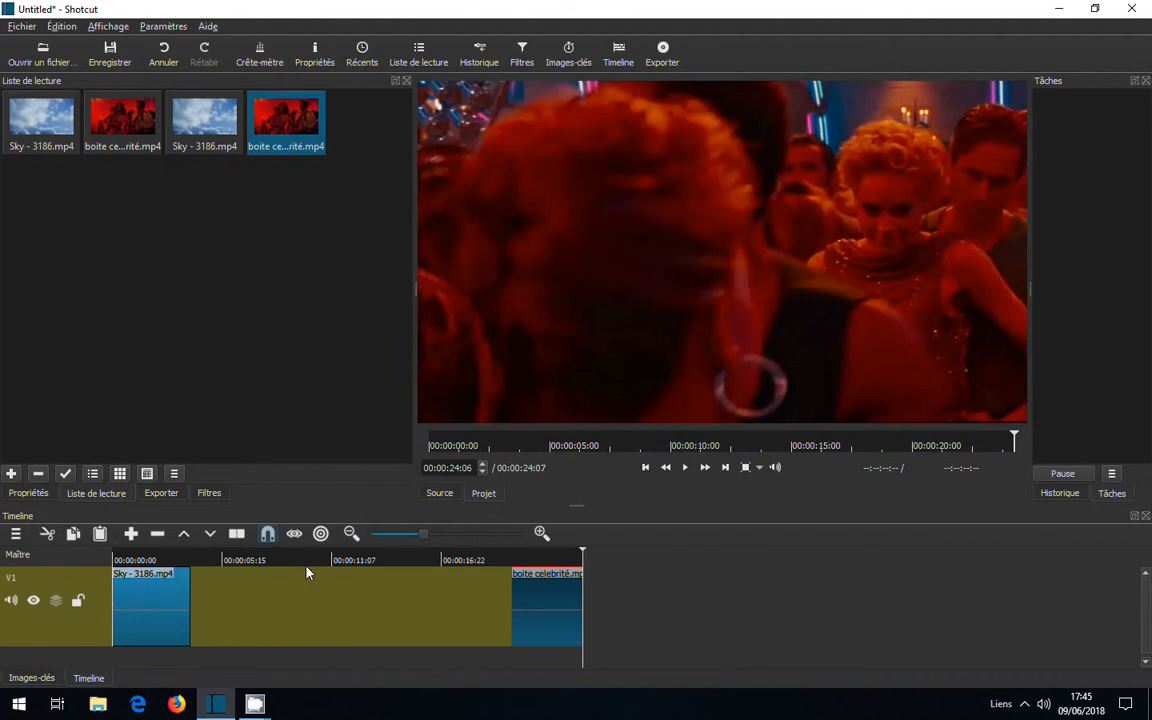
pyautogui.click(301, 560)
pyautogui.rightClick(321, 614)
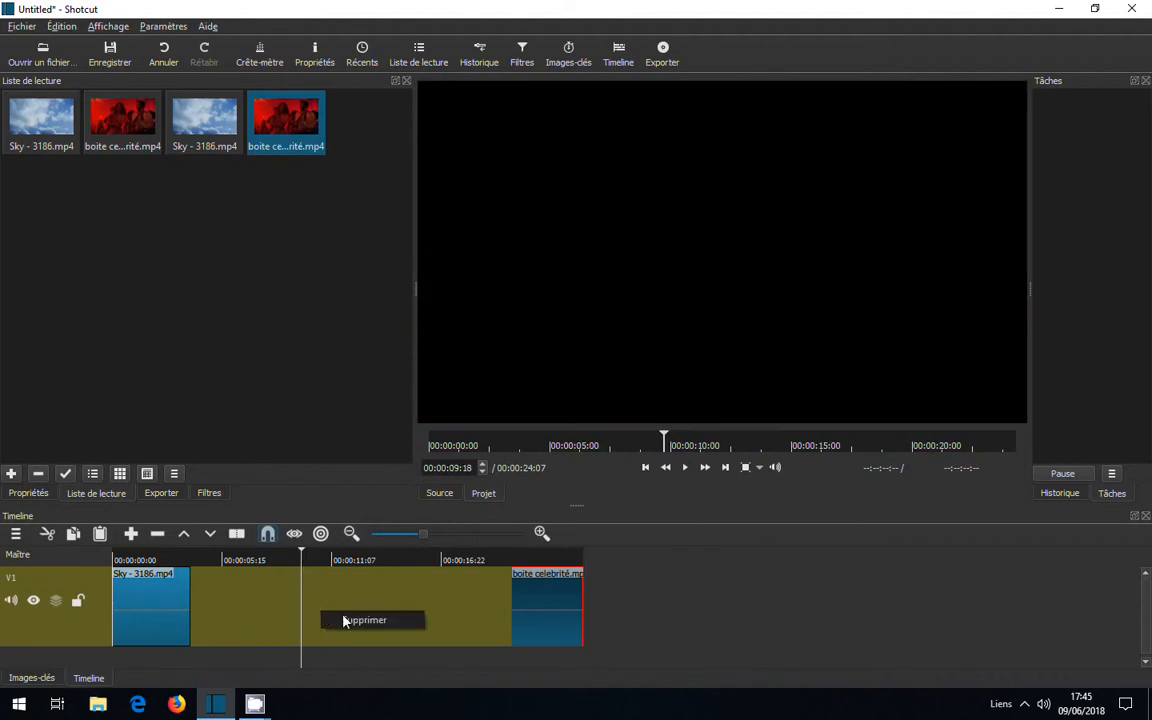
pyautogui.click(343, 621)
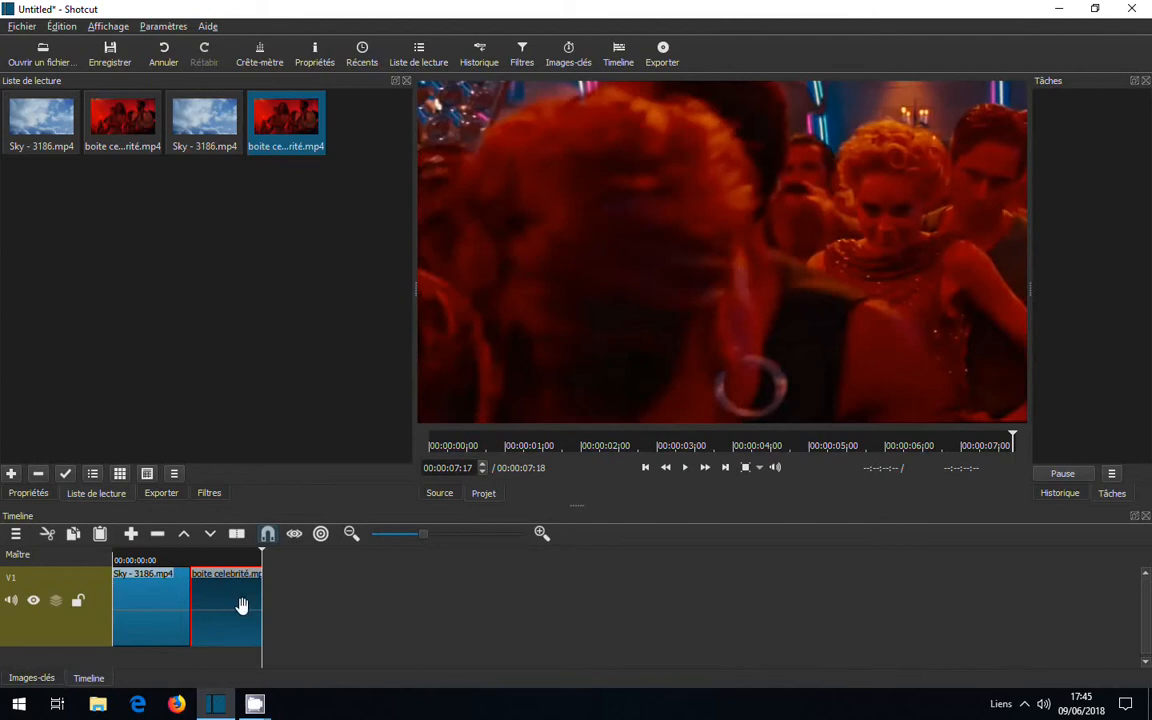
# Step: Overlap the boite celebrité clip with the Sky clip by about 2 seconds to create a transition, and play it back
pyautogui.moveTo(247, 607); pyautogui.dragTo(319, 625)
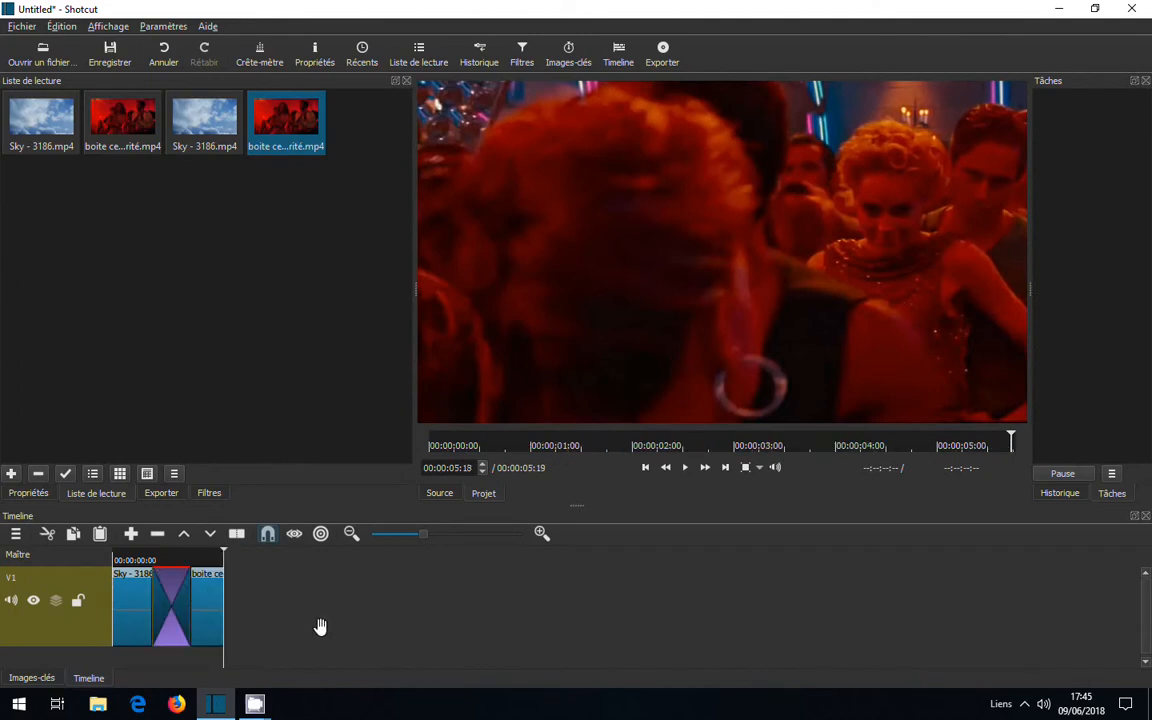
pyautogui.click(137, 561)
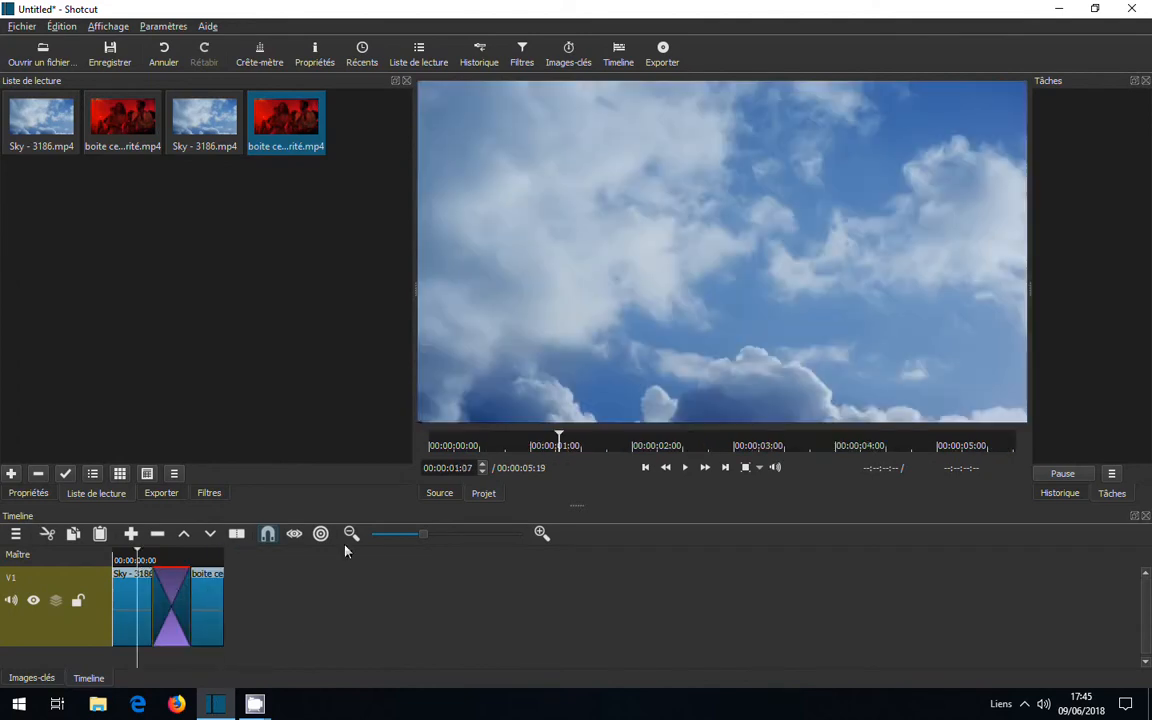
pyautogui.click(686, 469)
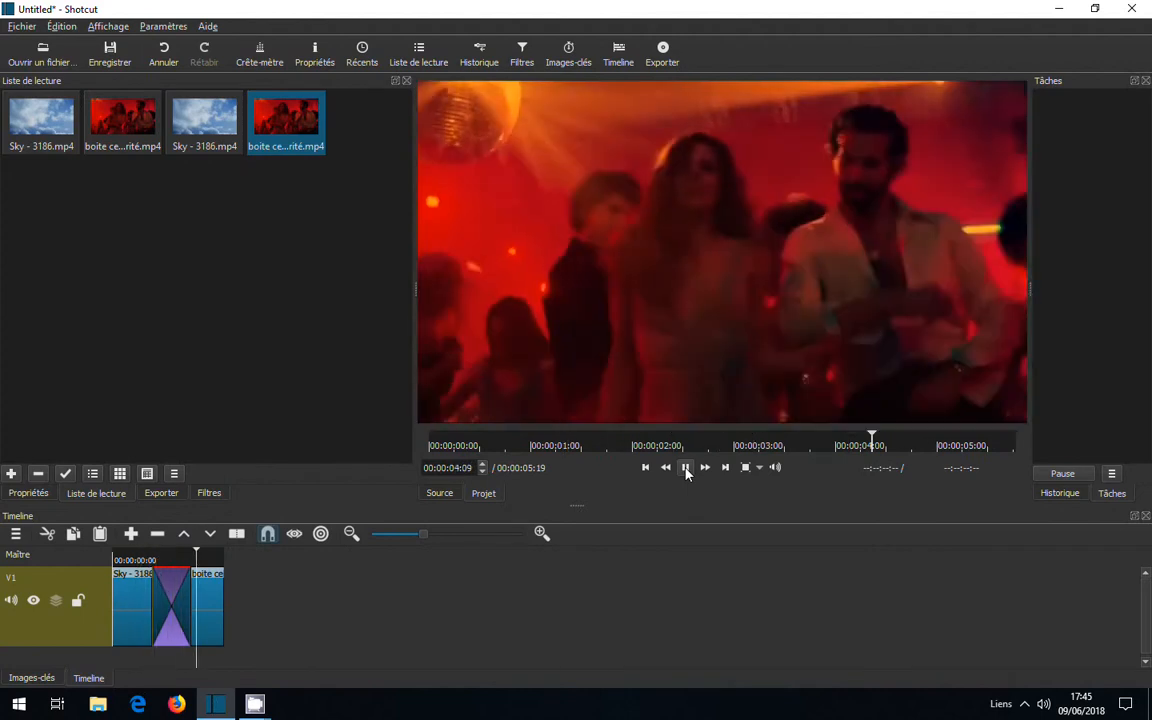
pyautogui.click(686, 469)
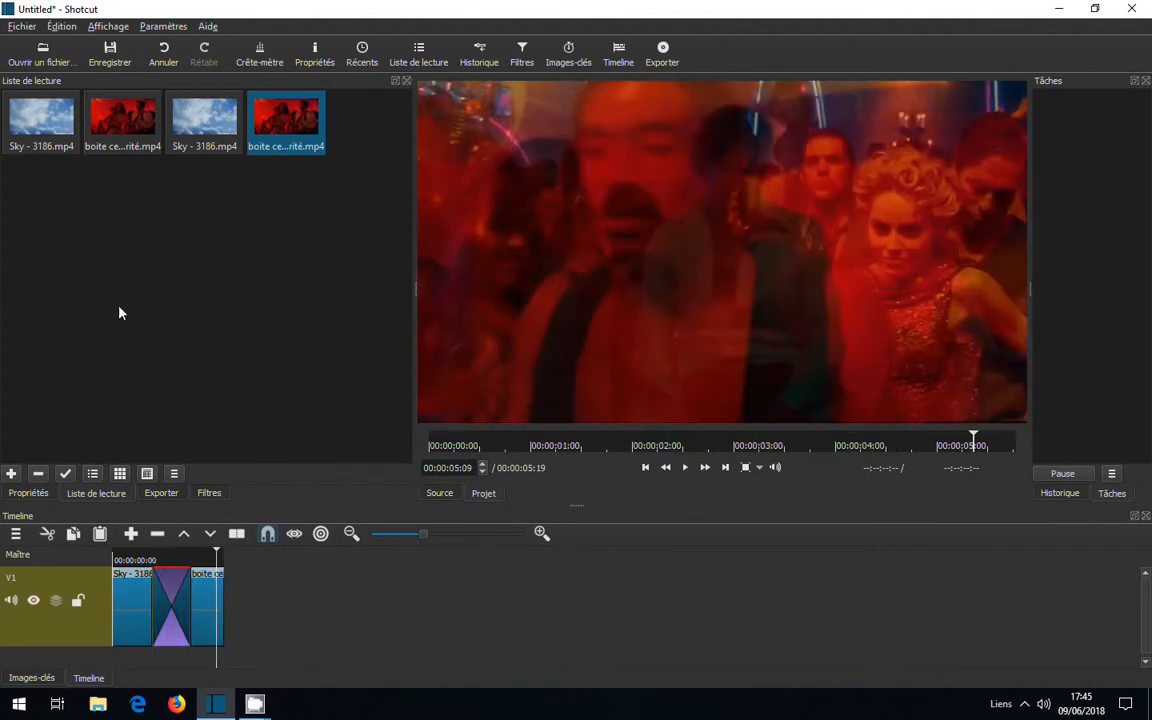
# Step: Undo the added transition and view a frame from each of the two timeline clips
pyautogui.click(61, 26)
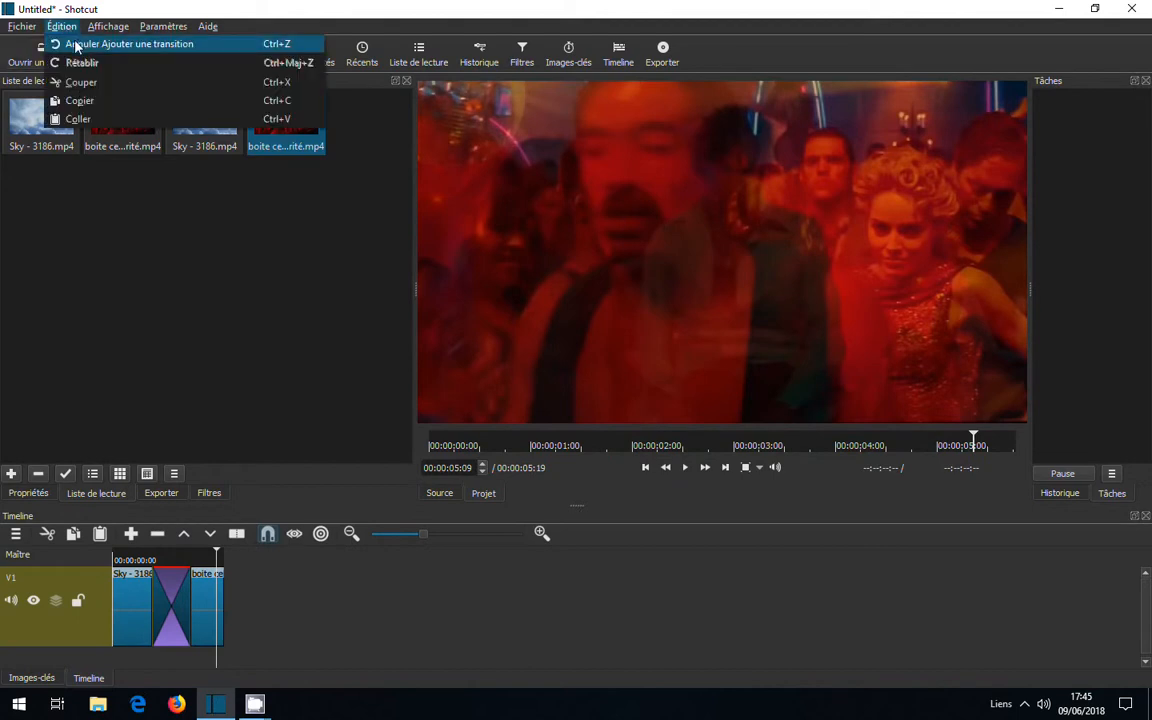
pyautogui.click(70, 41)
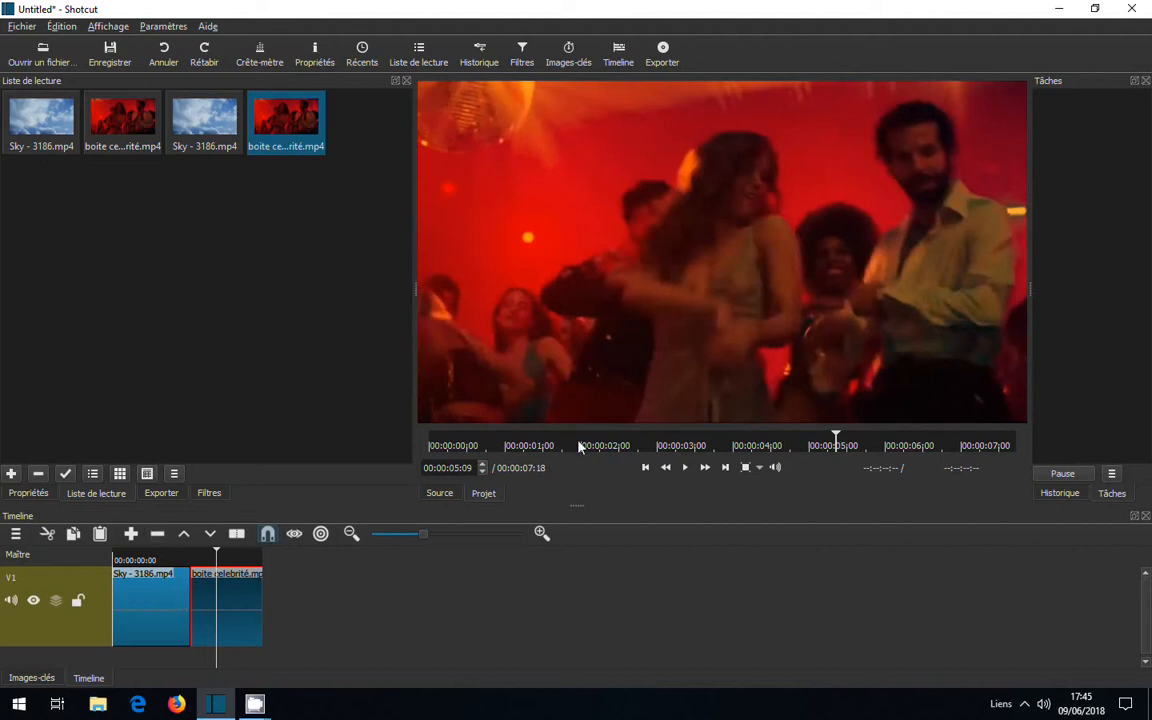
pyautogui.click(161, 568)
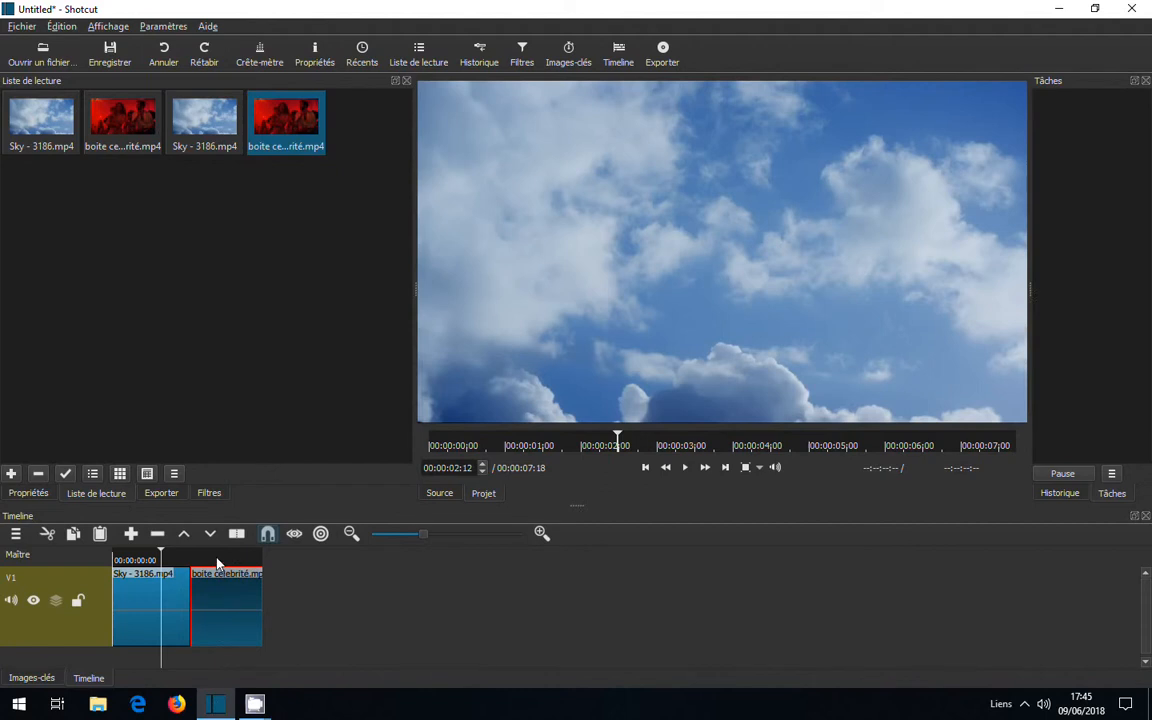
pyautogui.click(216, 566)
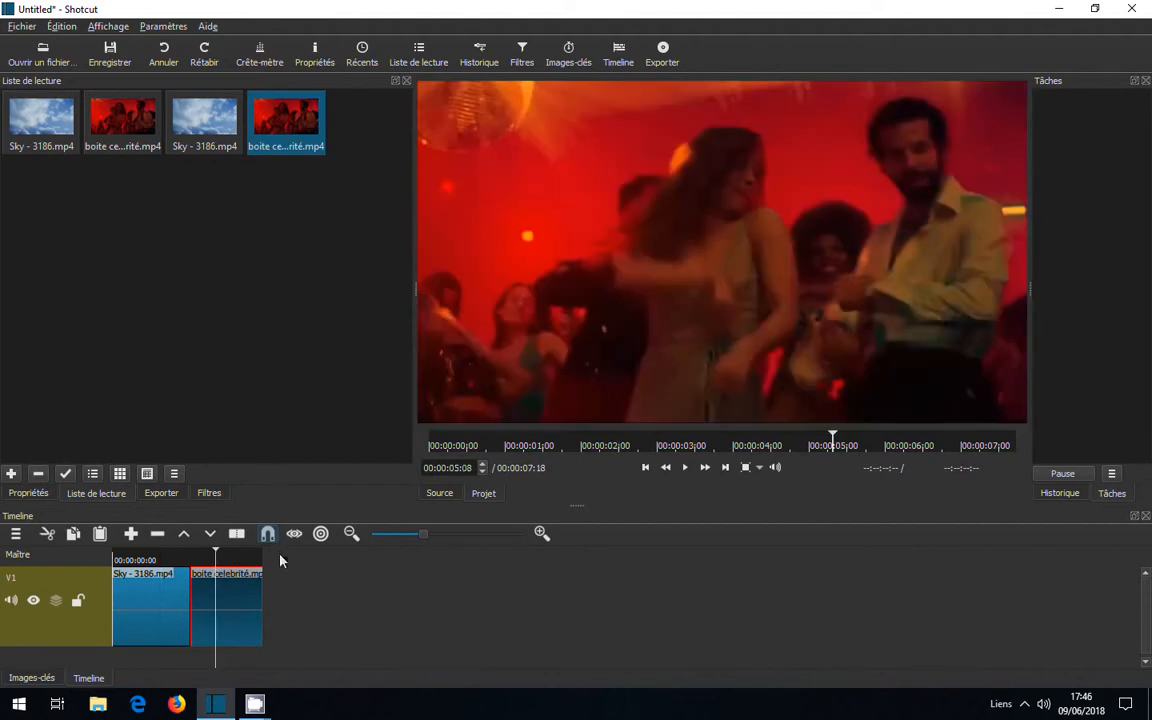
# Step: Add the Étalonnage des Couleurs video filter to the Sky clip on the timeline
pyautogui.click(170, 572)
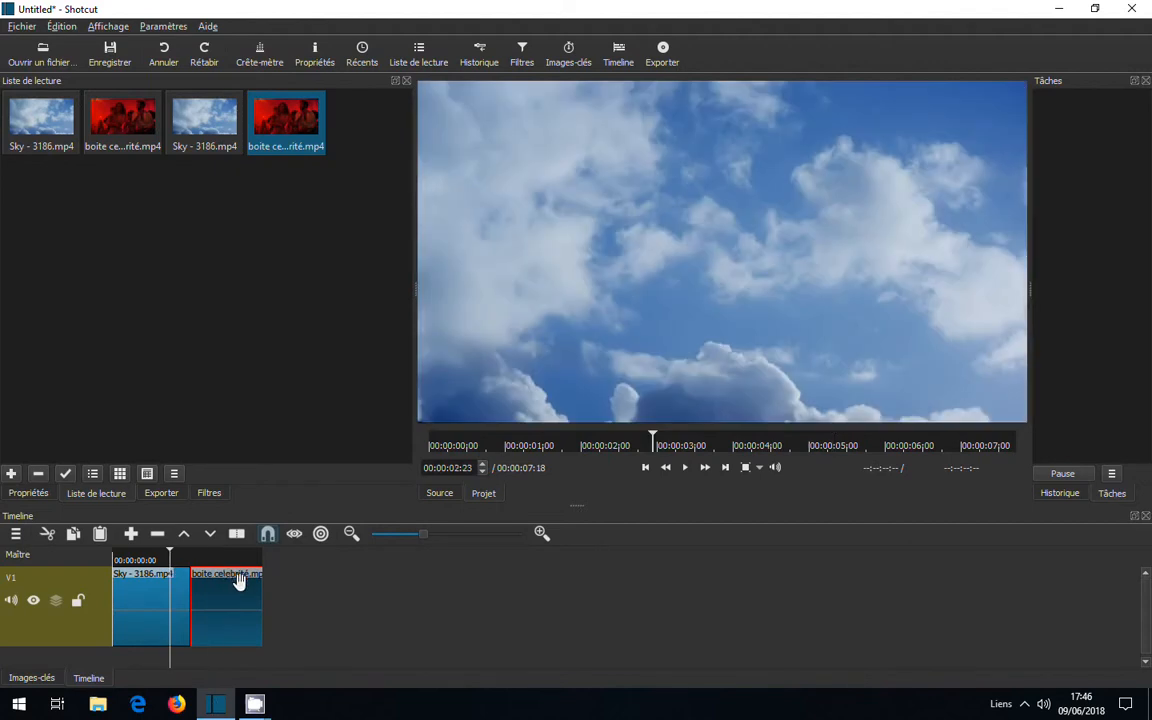
pyautogui.click(209, 493)
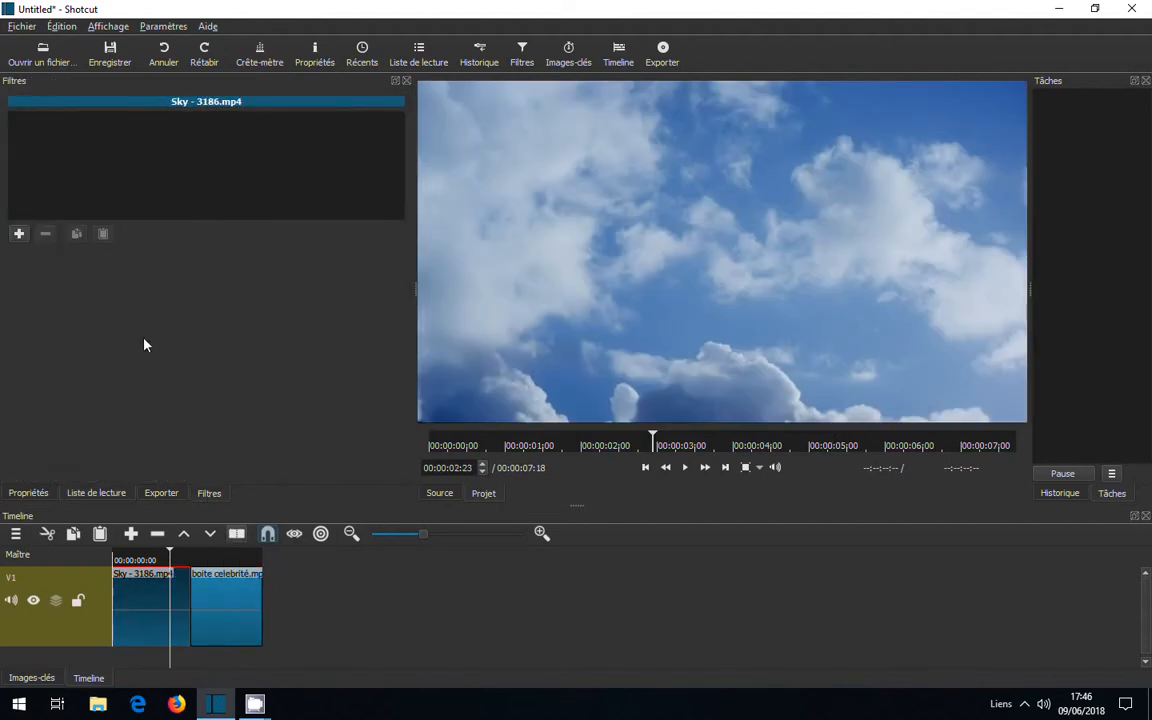
pyautogui.click(19, 235)
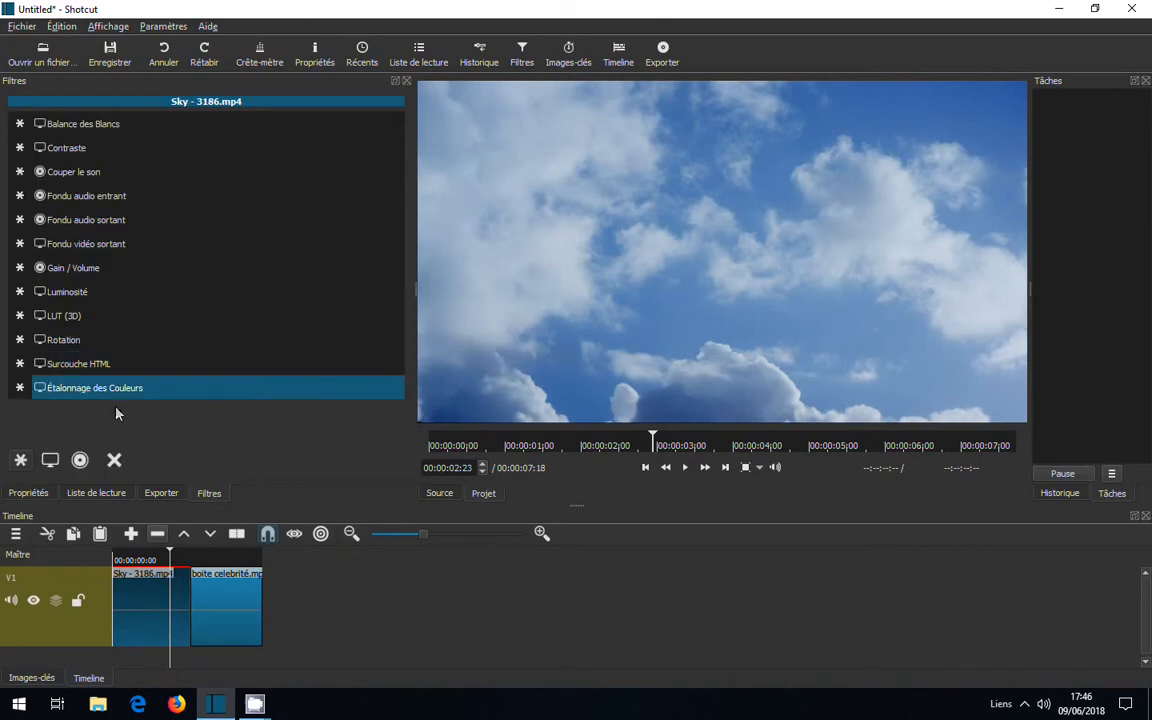
pyautogui.click(108, 392)
# Step: Try several tints such as red, green and violet on the Sky clip's Gamma midtones, and reset the midtones
pyautogui.click(192, 304)
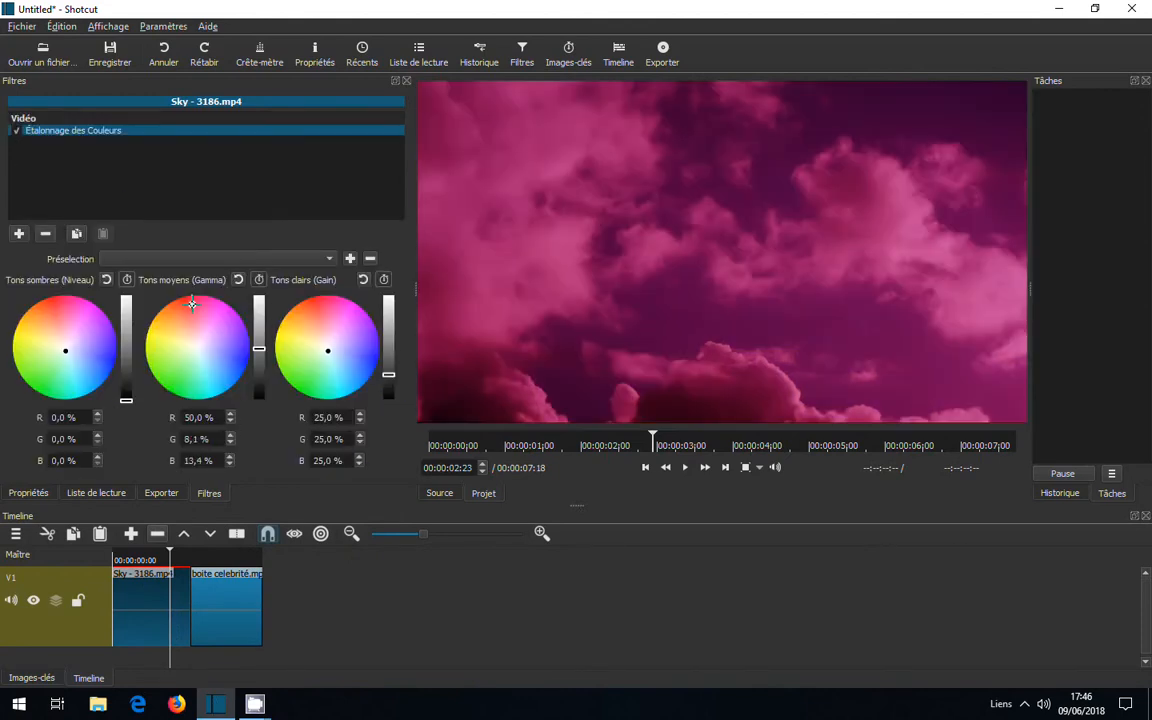
pyautogui.click(152, 336)
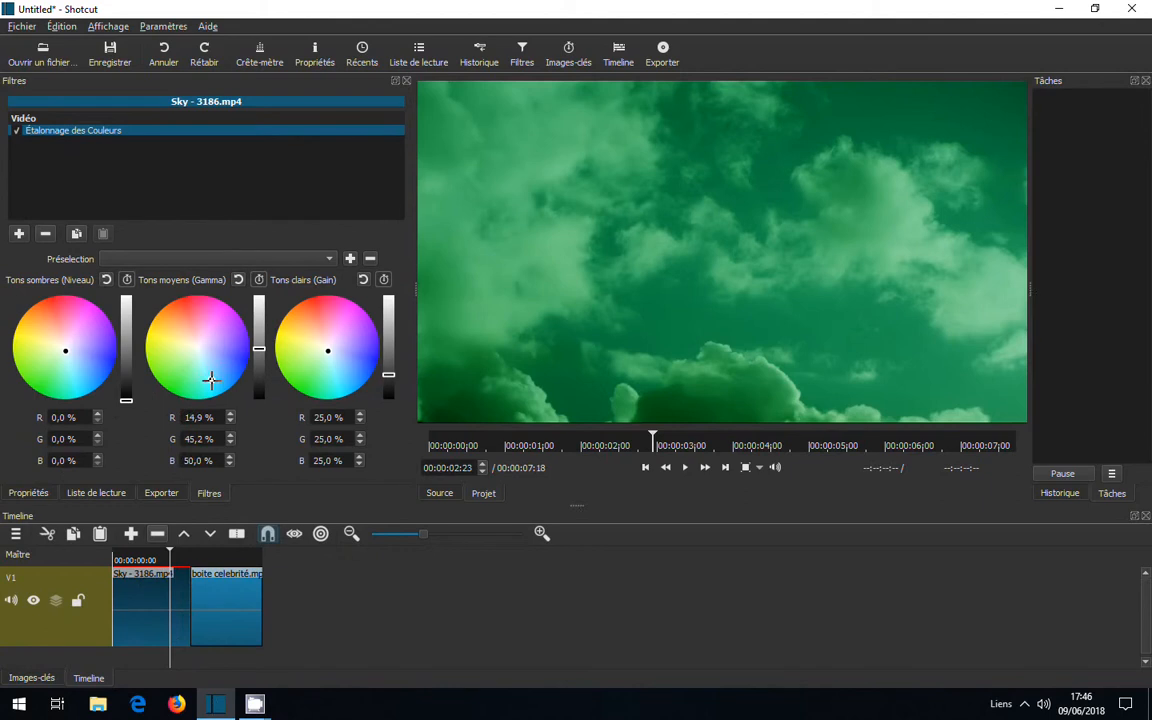
pyautogui.click(222, 334)
pyautogui.click(225, 318)
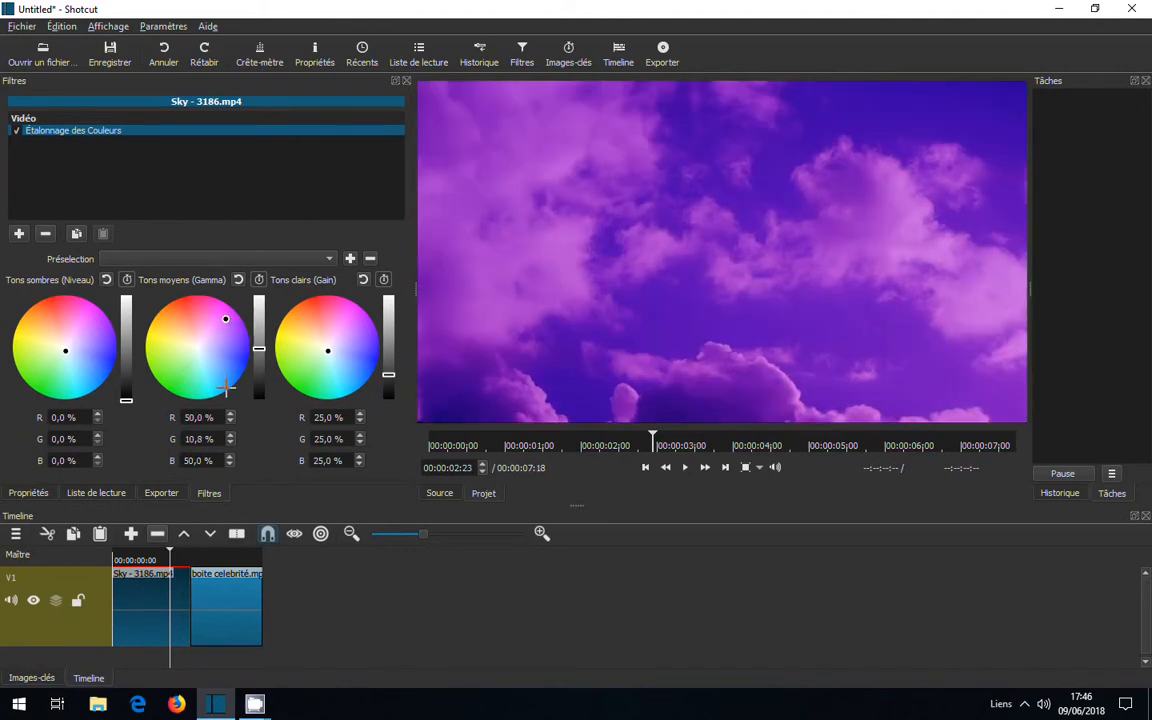
pyautogui.click(238, 280)
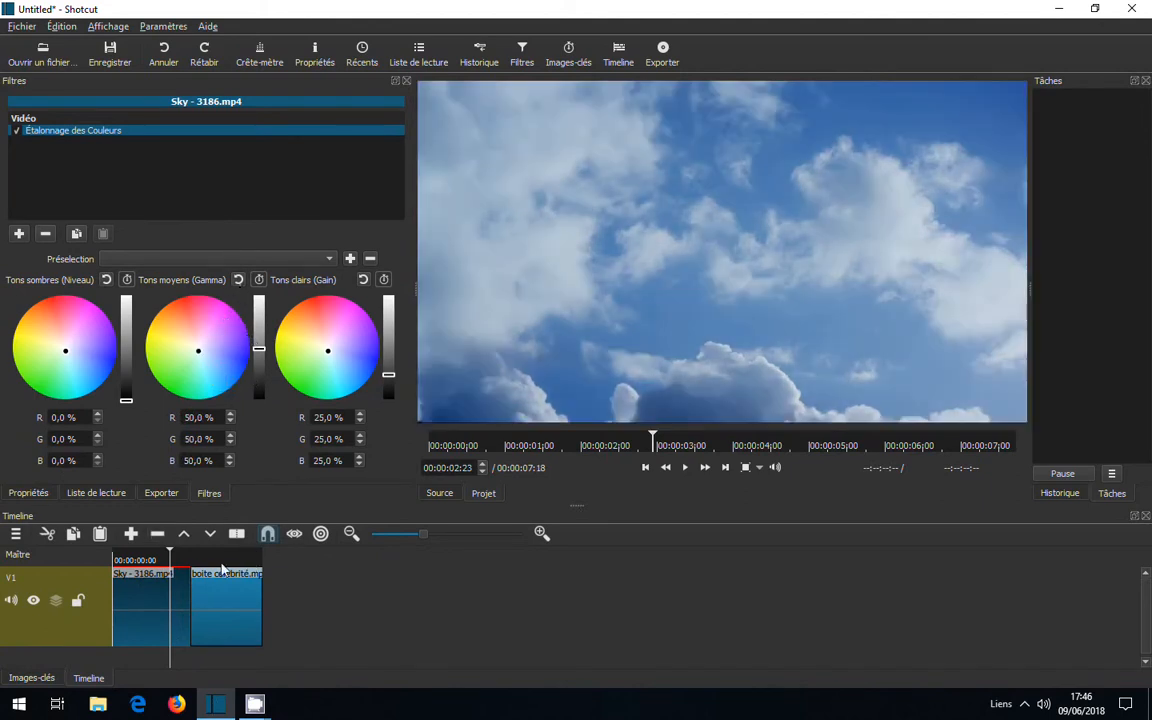
# Step: Compare frames of the Sky clip and the boite celebrité clip on either side of their cut
pyautogui.click(165, 566)
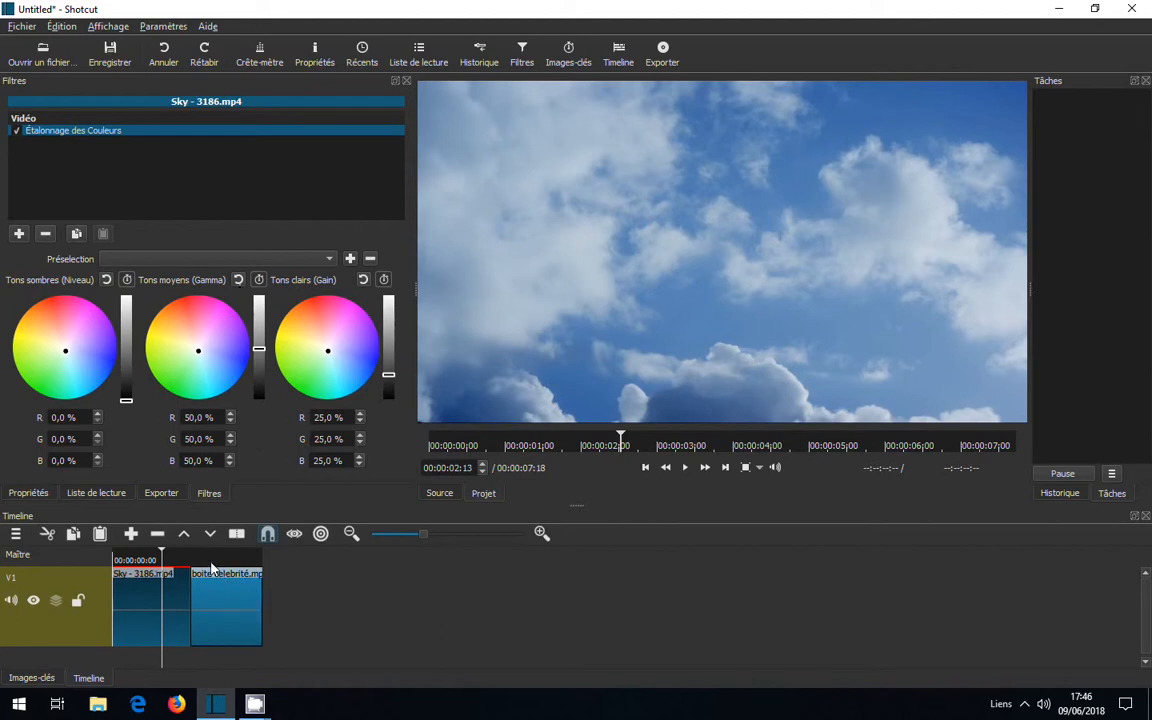
pyautogui.click(207, 564)
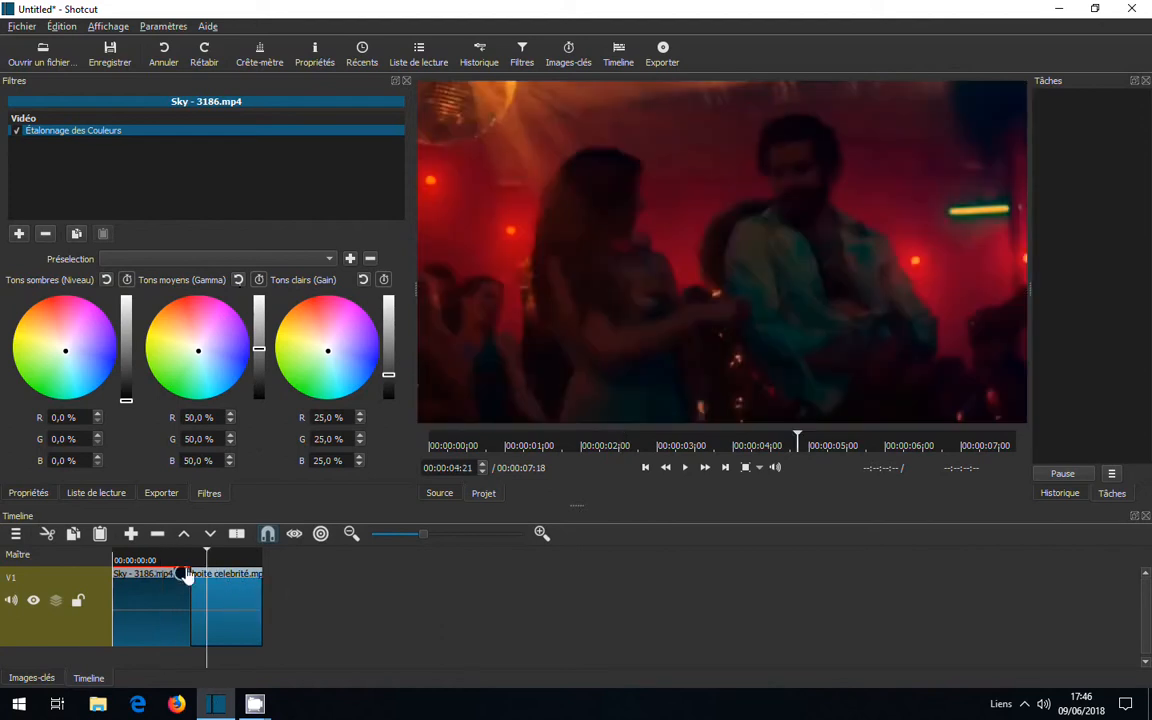
pyautogui.click(194, 560)
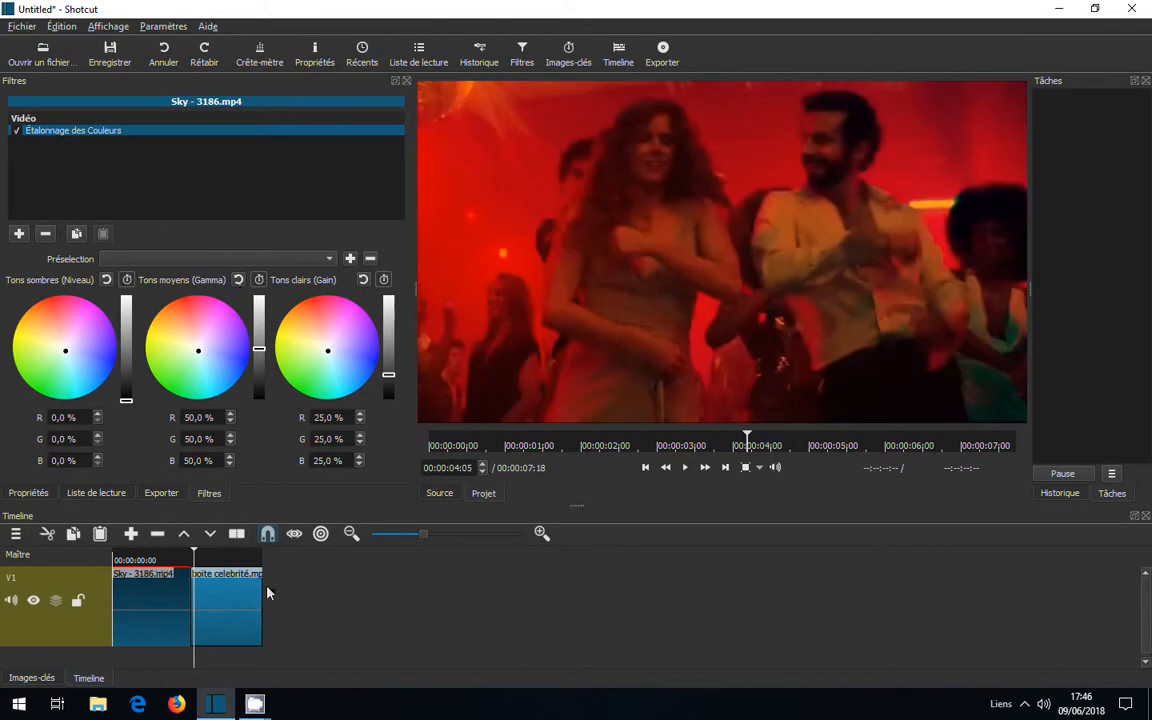
# Step: Enable keyframes for the Sky clip's Gamma midtones at 00:00:02:10
pyautogui.click(148, 561)
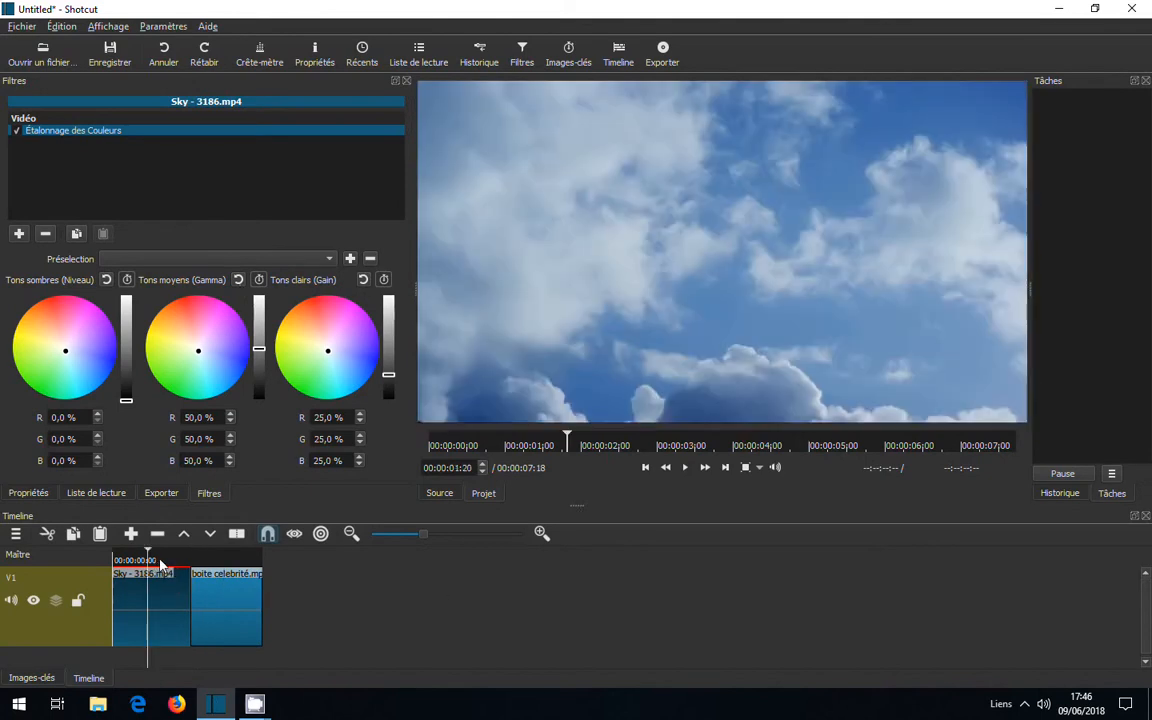
pyautogui.click(159, 563)
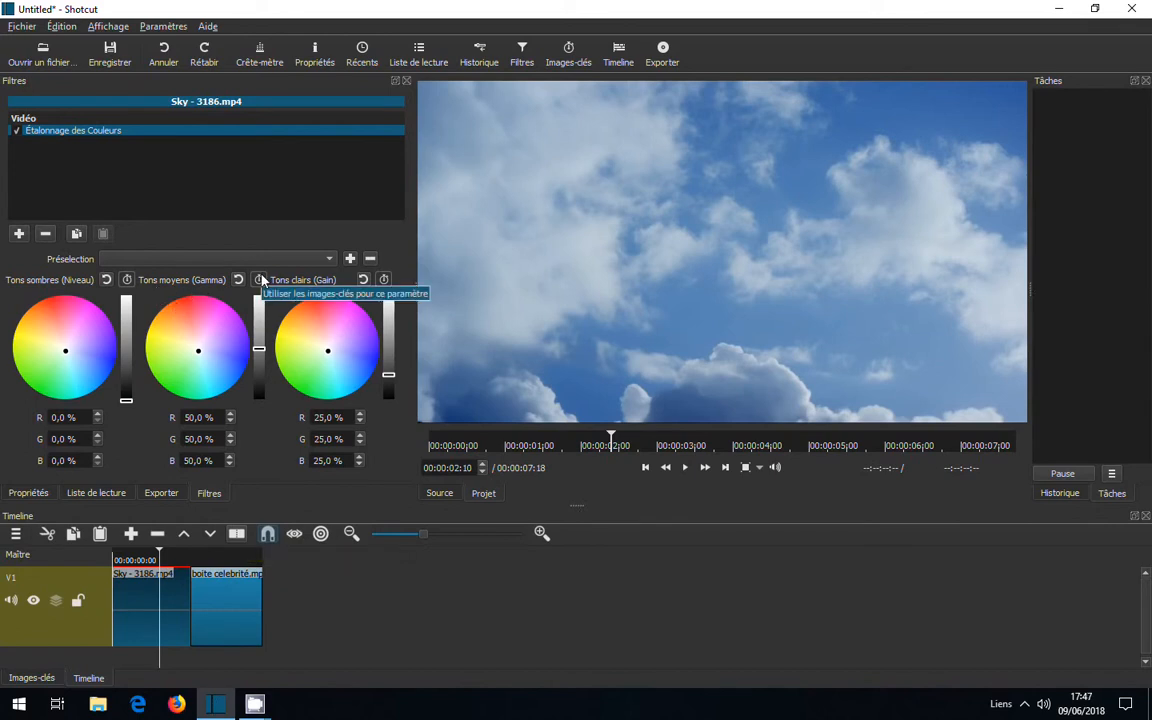
pyautogui.click(260, 280)
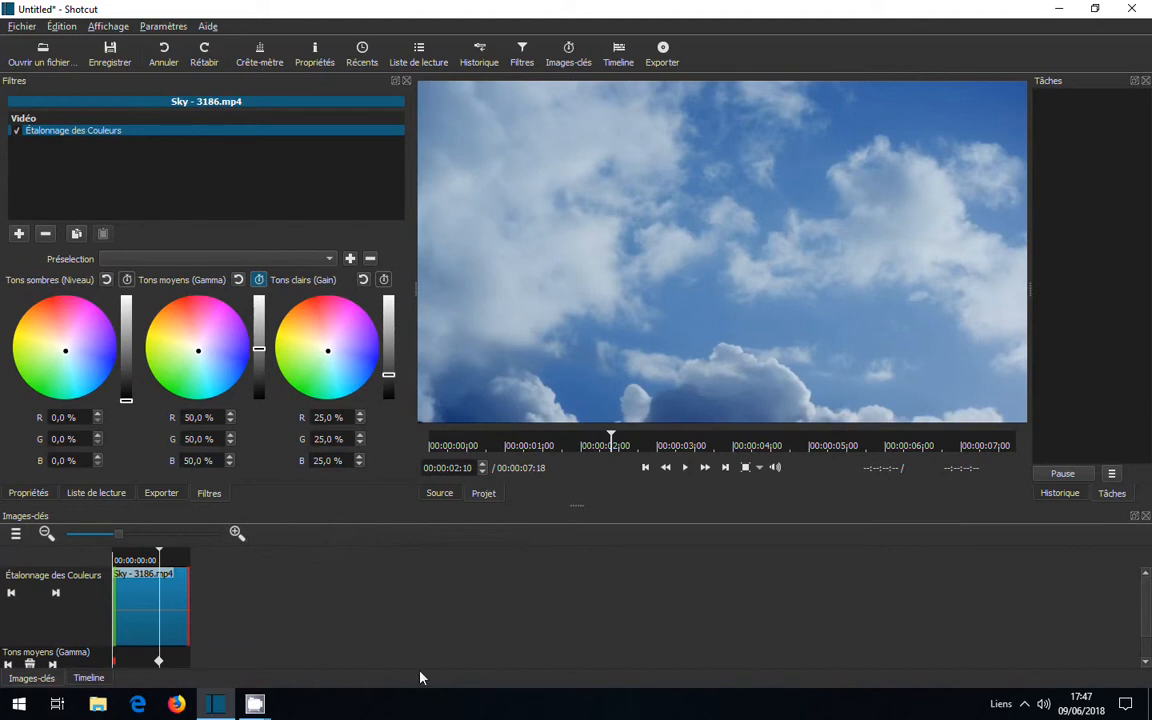
# Step: Keyframe the Gamma midtones to red at the Sky clip's last frame, 00:00:03:23, with R 50,0 %, G 4,6 % and B 1,1 %
pyautogui.click(725, 470)
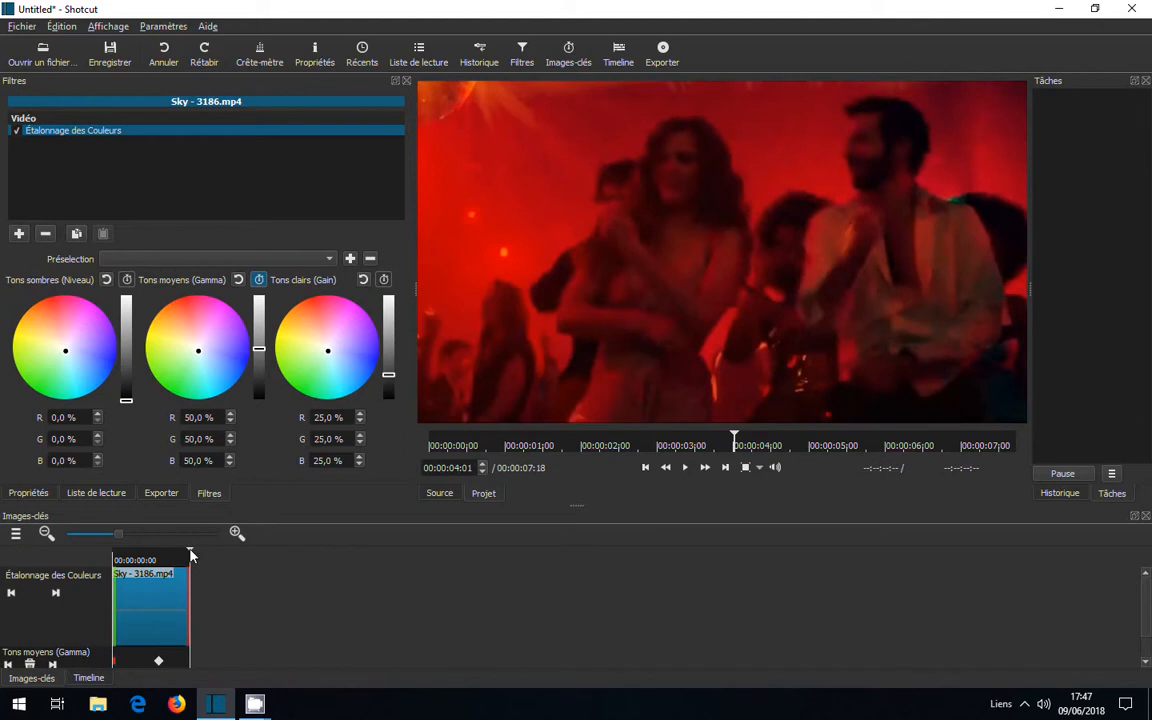
pyautogui.press('Left')
pyautogui.press('Left')
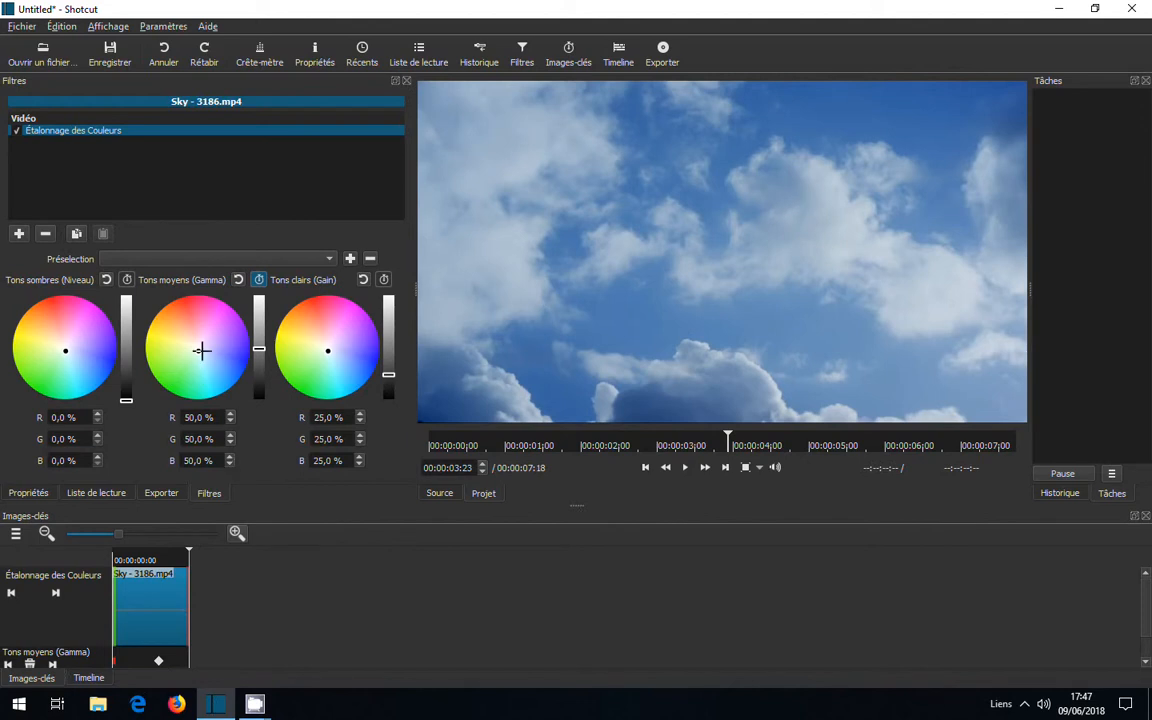
pyautogui.moveTo(200, 347); pyautogui.dragTo(185, 298)
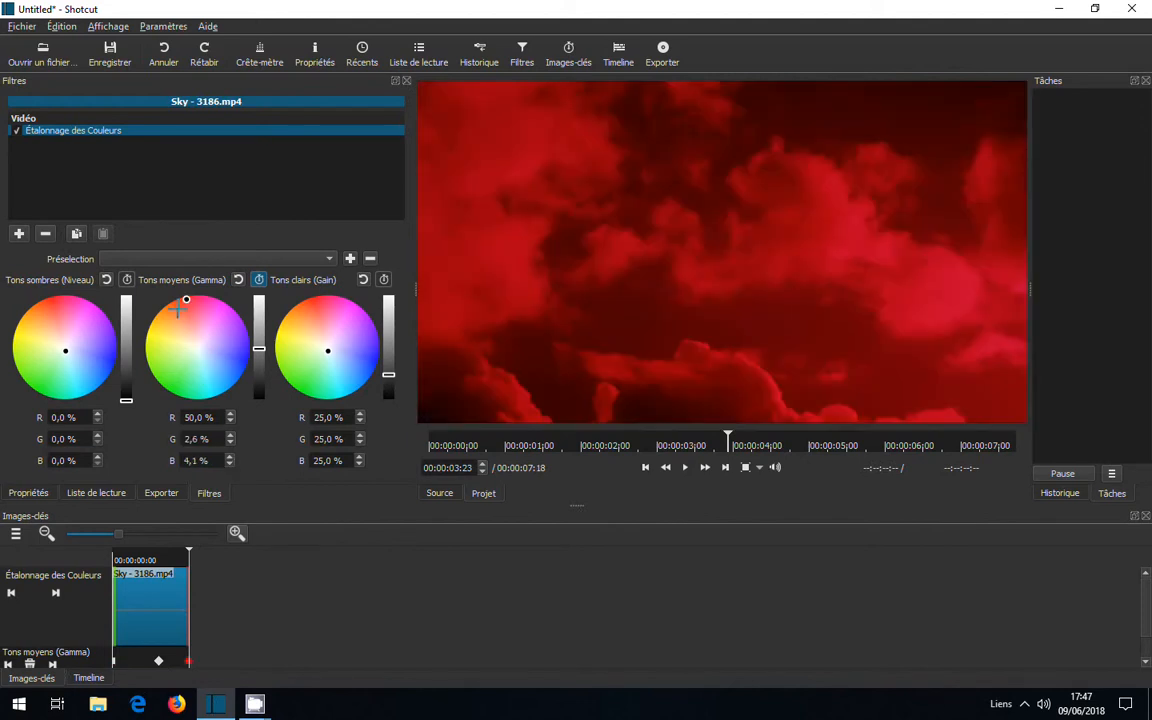
pyautogui.click(178, 310)
pyautogui.click(174, 302)
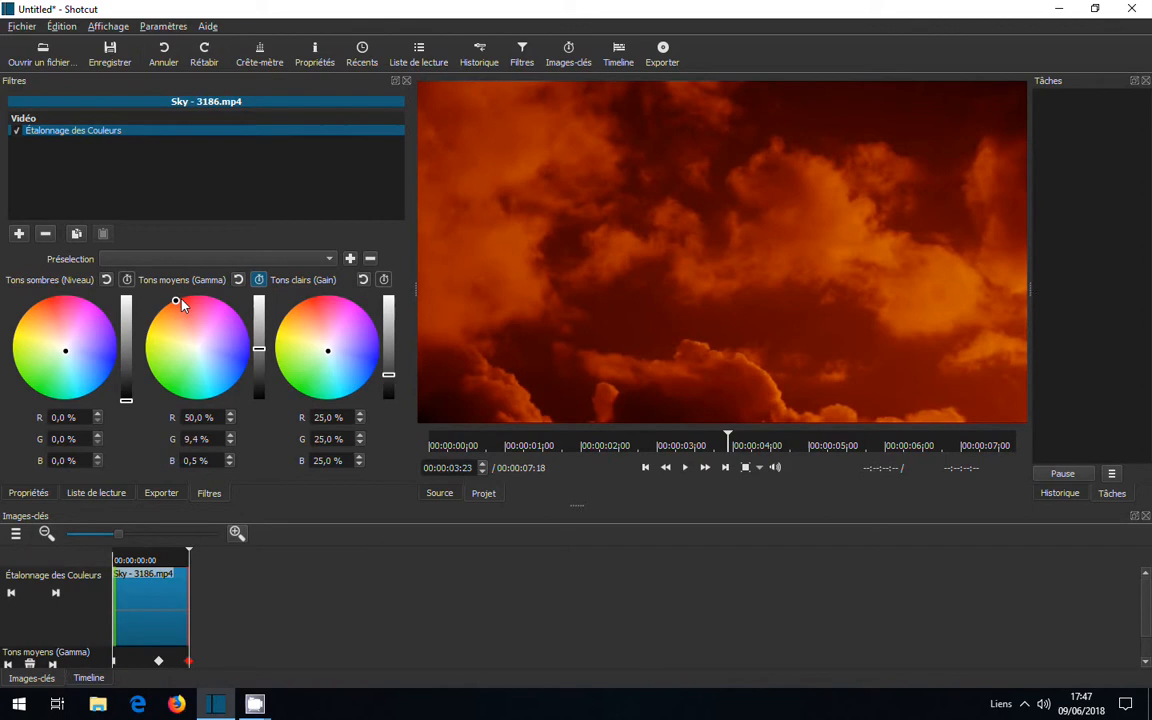
pyautogui.click(178, 297)
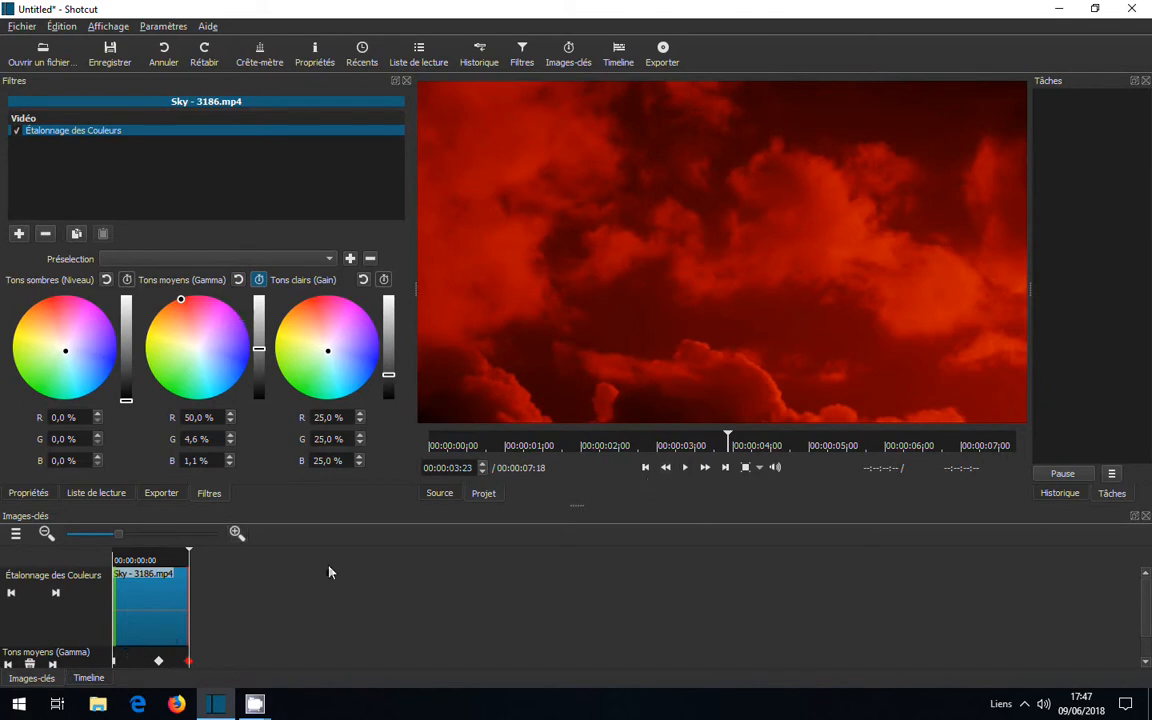
# Step: Play the Sky clip's keyframed colour change into the boite celebrité clip, once from 00:00:01:07 and once from the project start
pyautogui.click(138, 561)
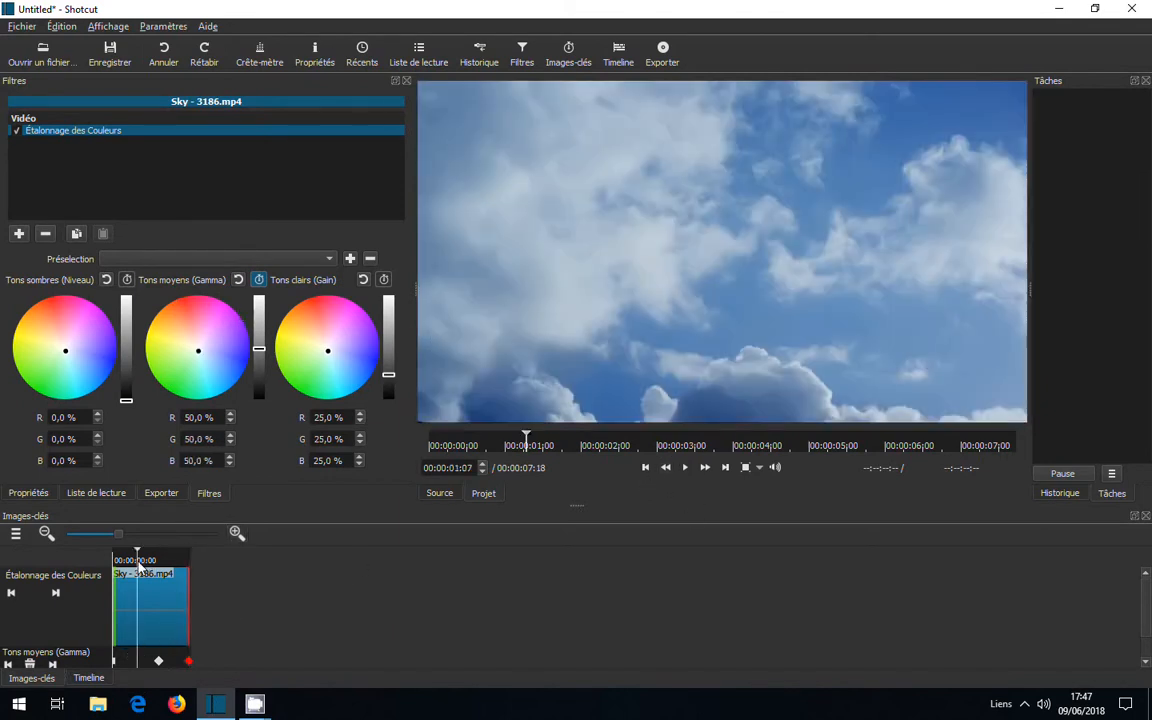
pyautogui.click(686, 469)
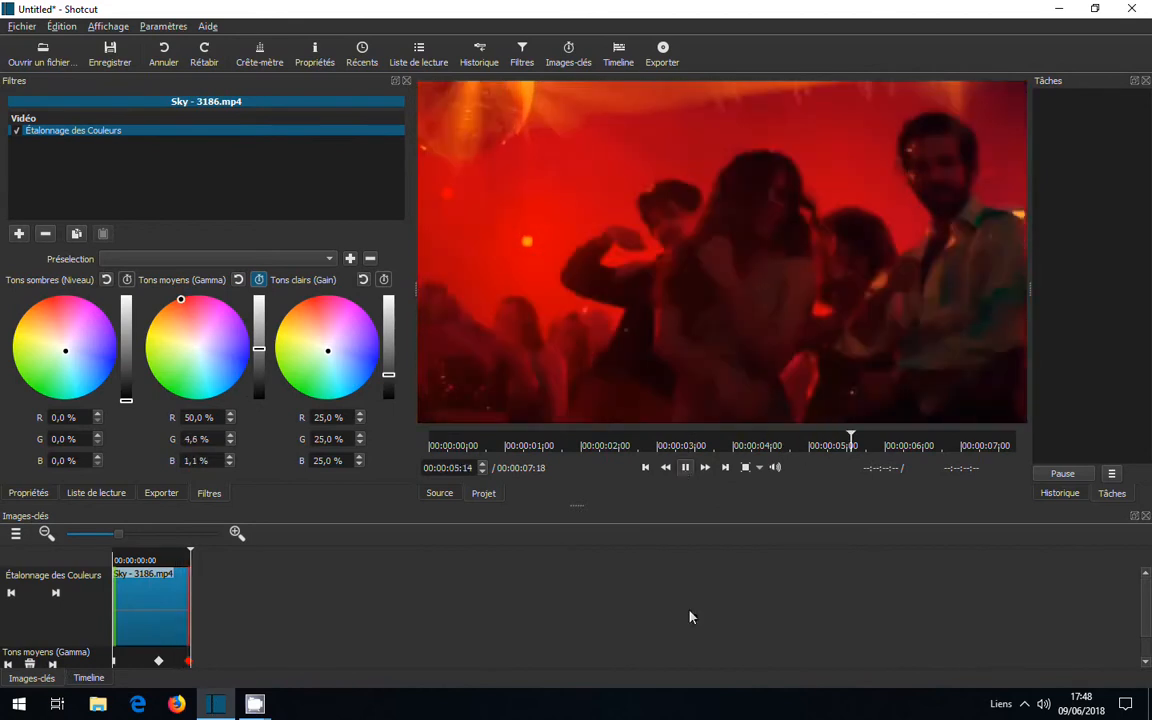
pyautogui.press('space')
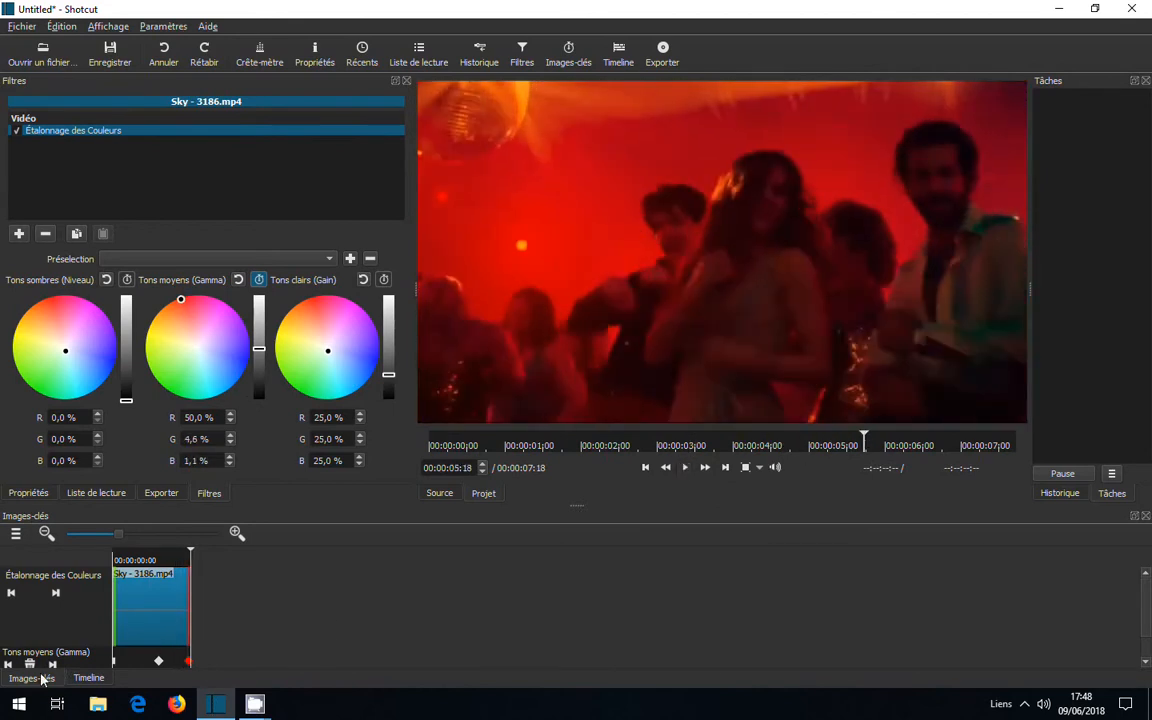
pyautogui.click(88, 678)
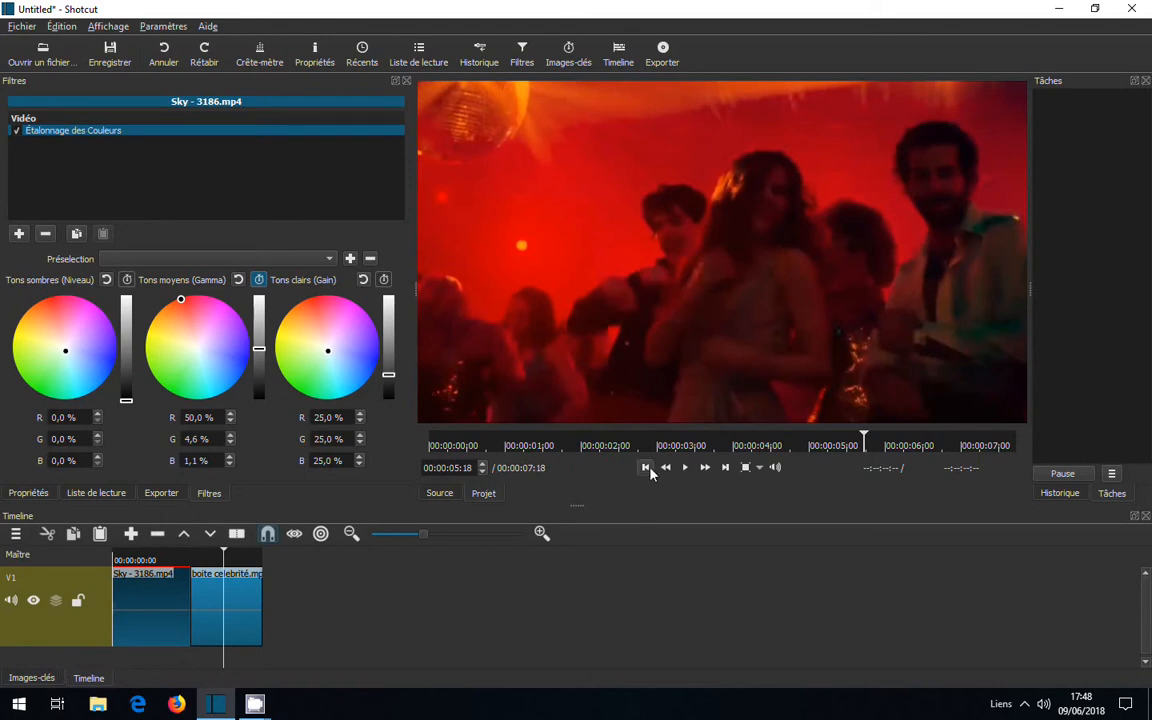
pyautogui.click(646, 467)
pyautogui.click(646, 467)
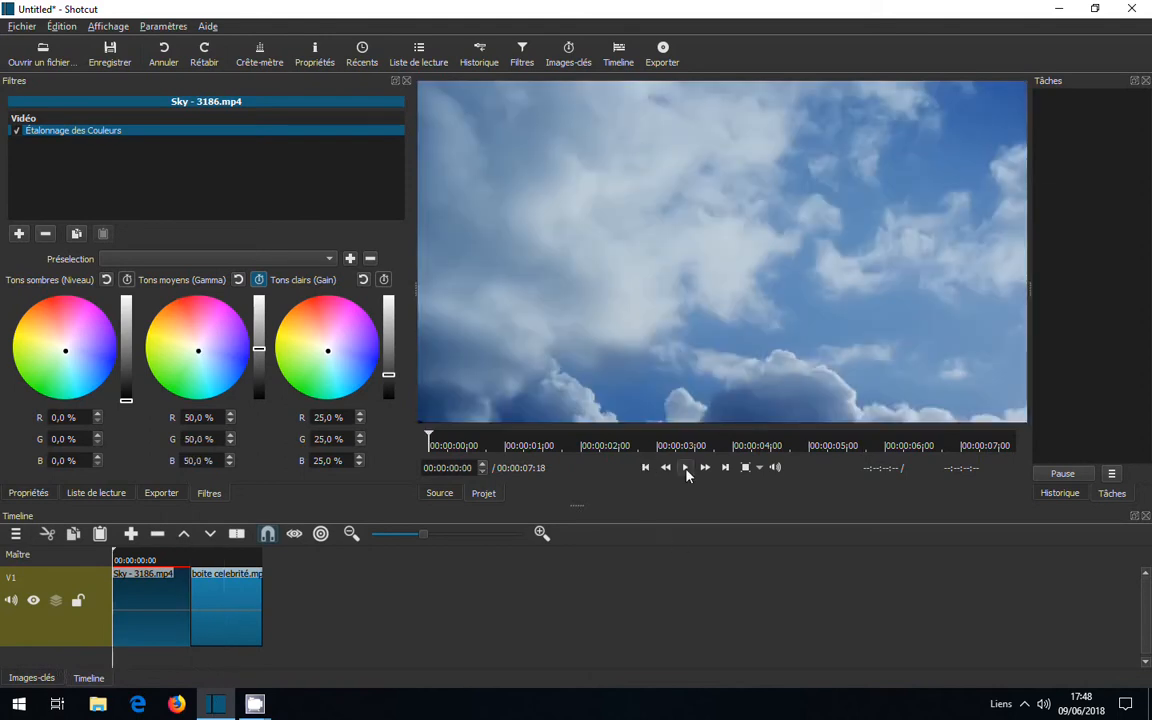
pyautogui.click(686, 468)
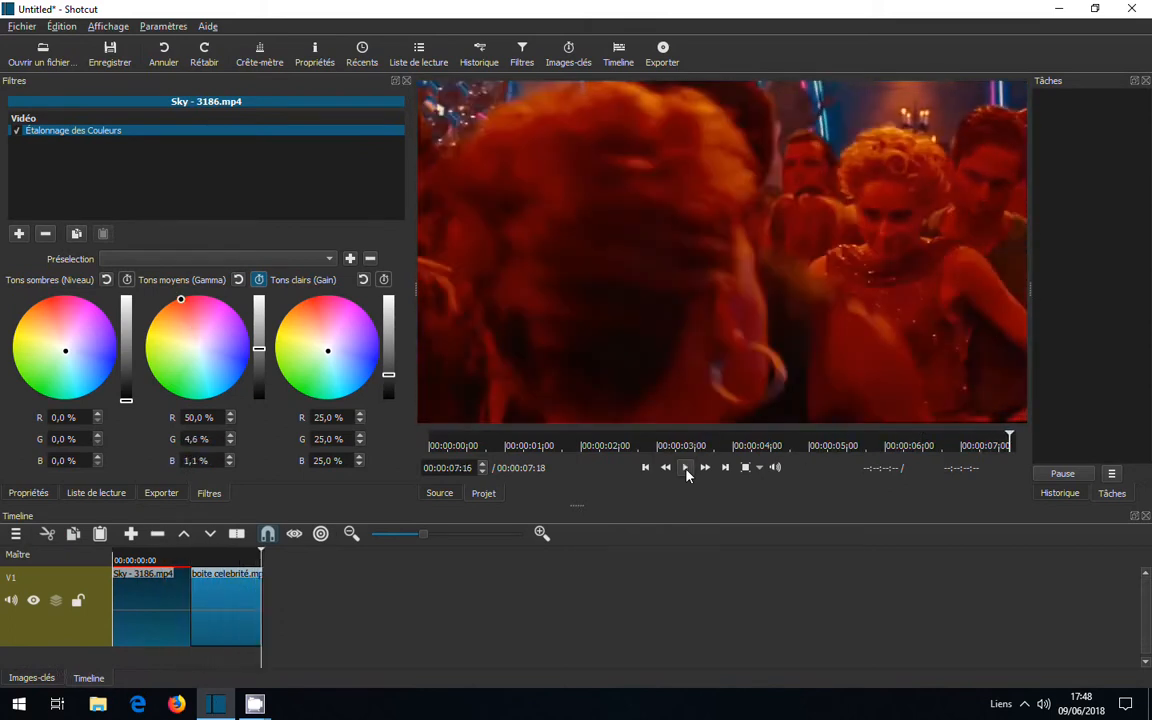
# Step: Replay the colour change across the cut from 00:00:02:02 and from the beginning, and return to the project start
pyautogui.click(153, 561)
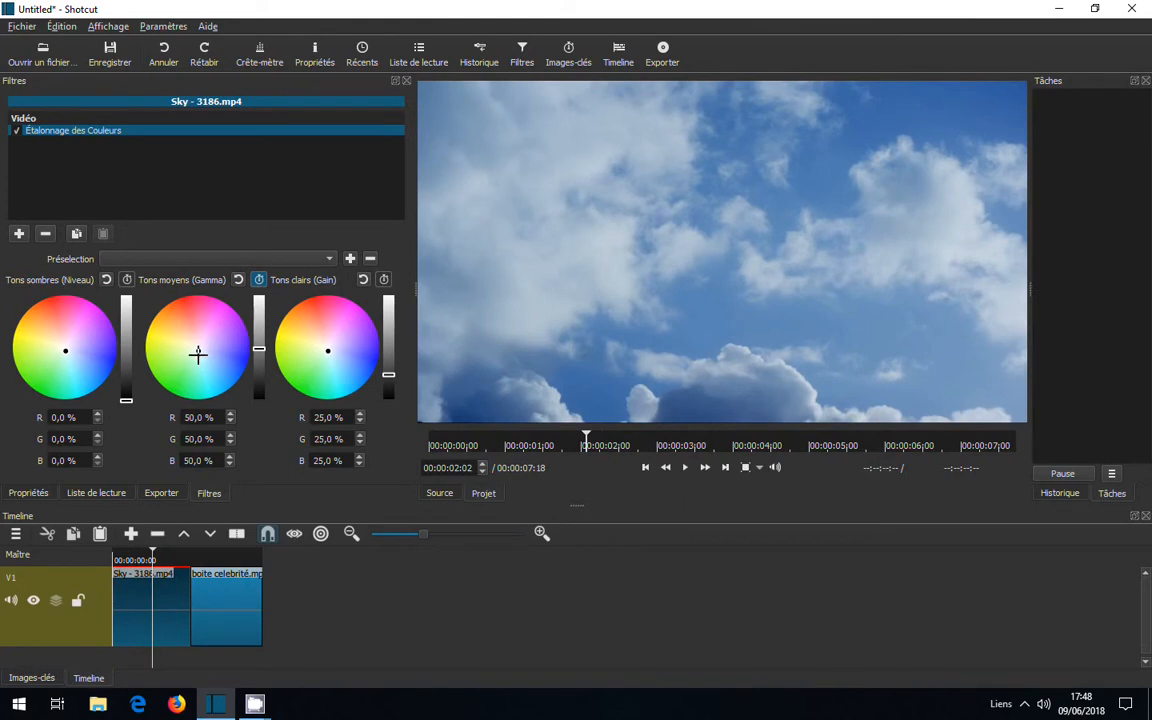
pyautogui.click(685, 470)
pyautogui.moveTo(198, 350); pyautogui.dragTo(158, 274)
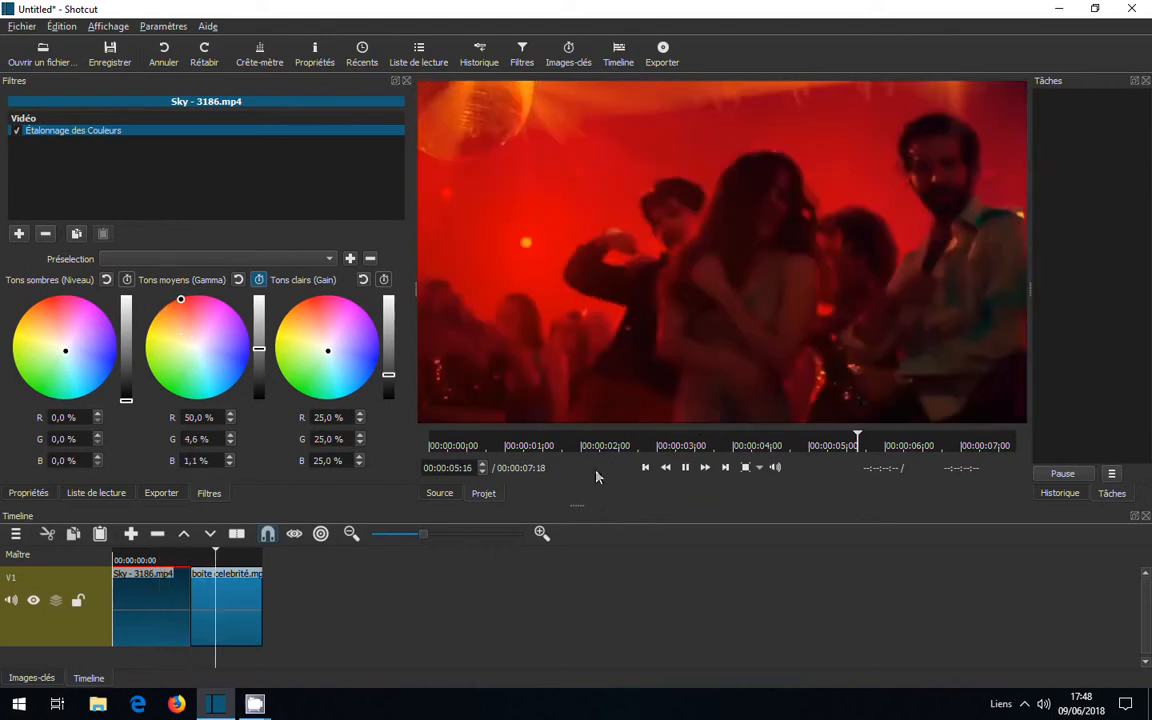
pyautogui.click(648, 469)
pyautogui.click(648, 469)
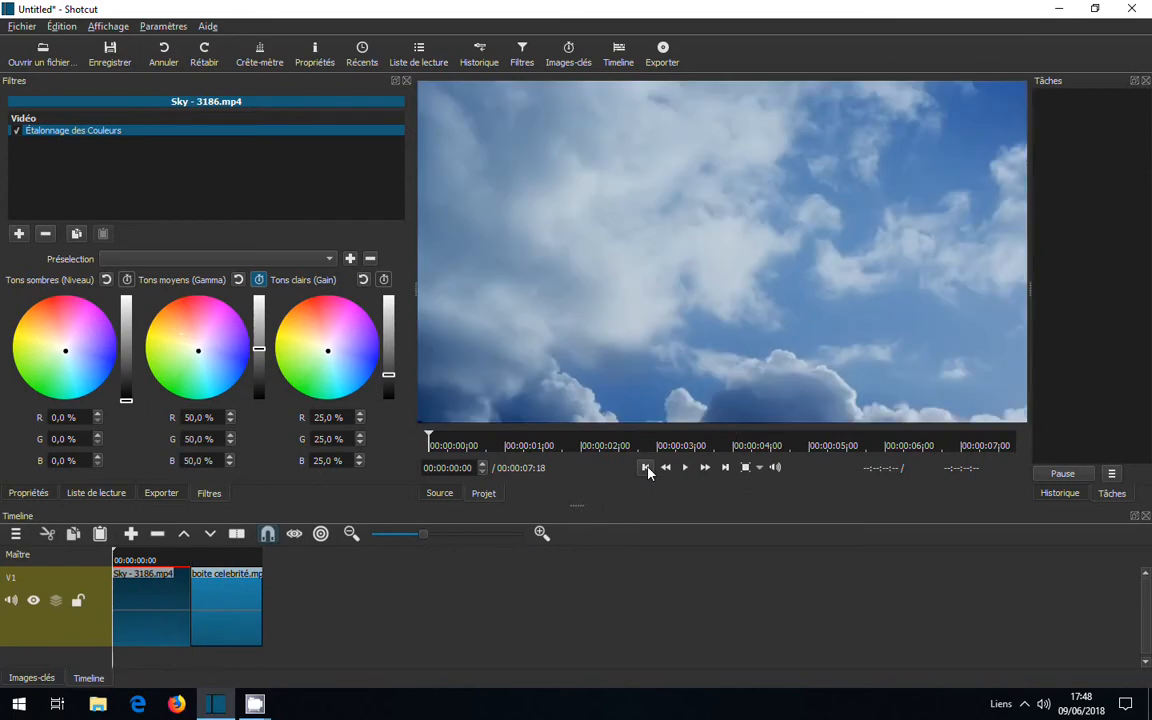
pyautogui.click(686, 469)
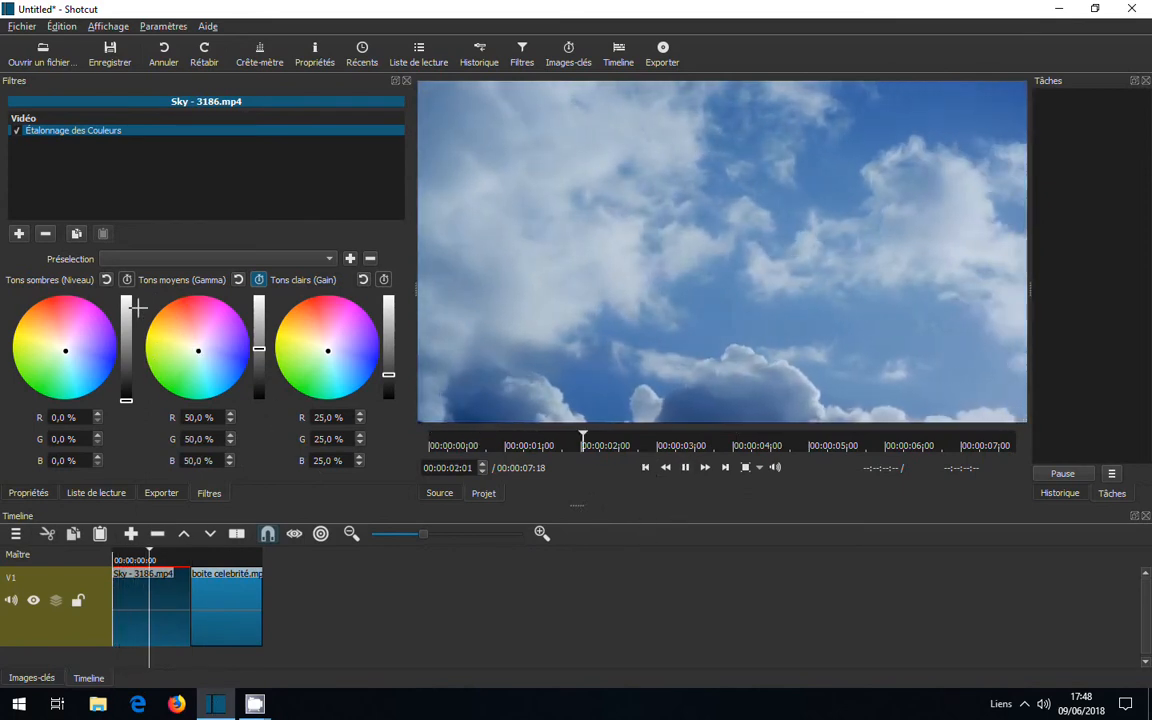
pyautogui.moveTo(165, 352); pyautogui.dragTo(181, 300)
pyautogui.click(663, 469)
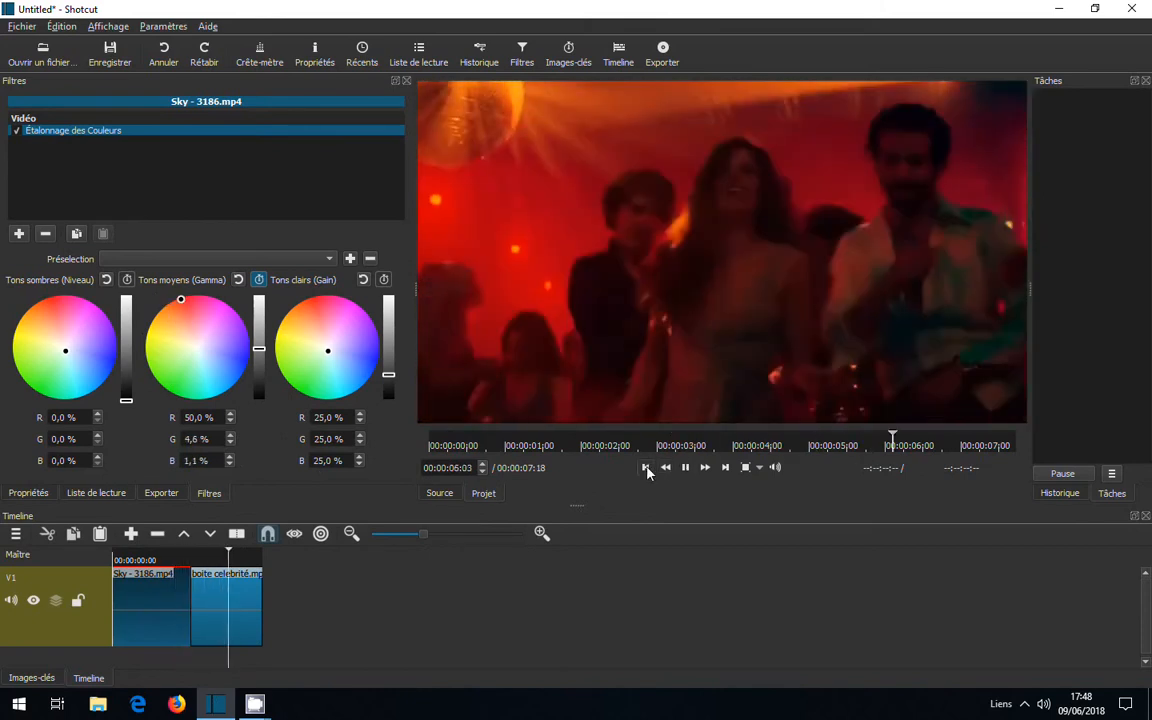
pyautogui.click(645, 468)
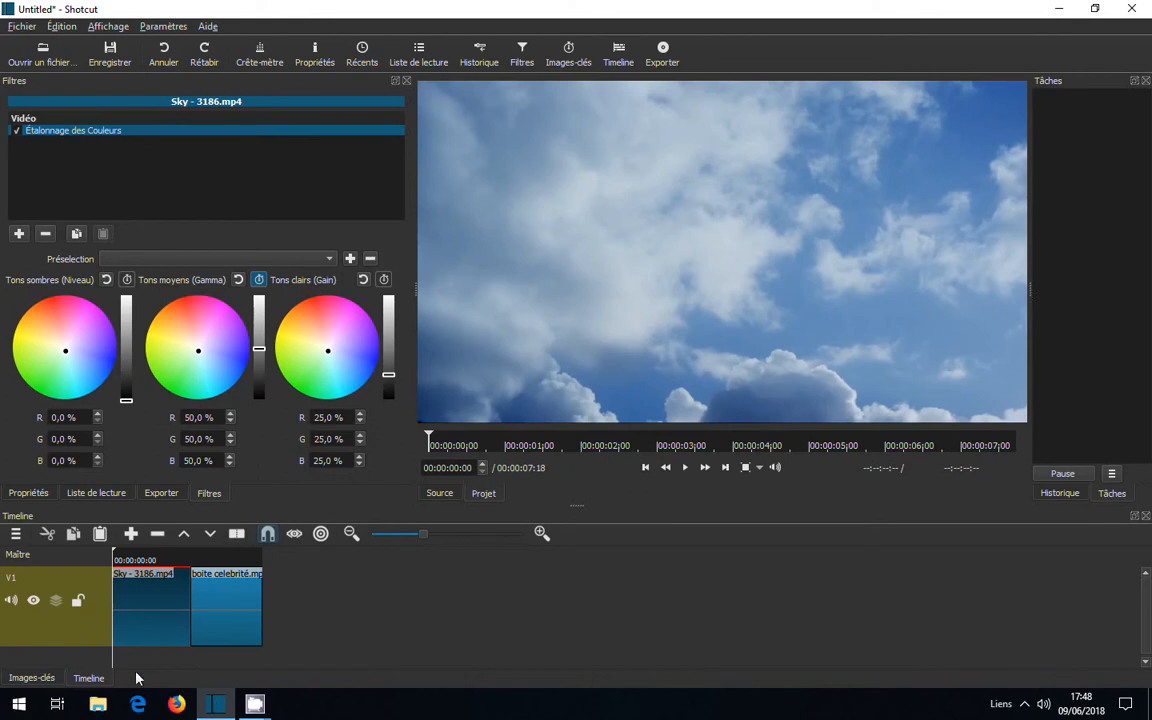
# Step: Examine the Gamma tint around the Sky clip's middle and end keyframes, replay across the cut, and return to the project start
pyautogui.click(31, 678)
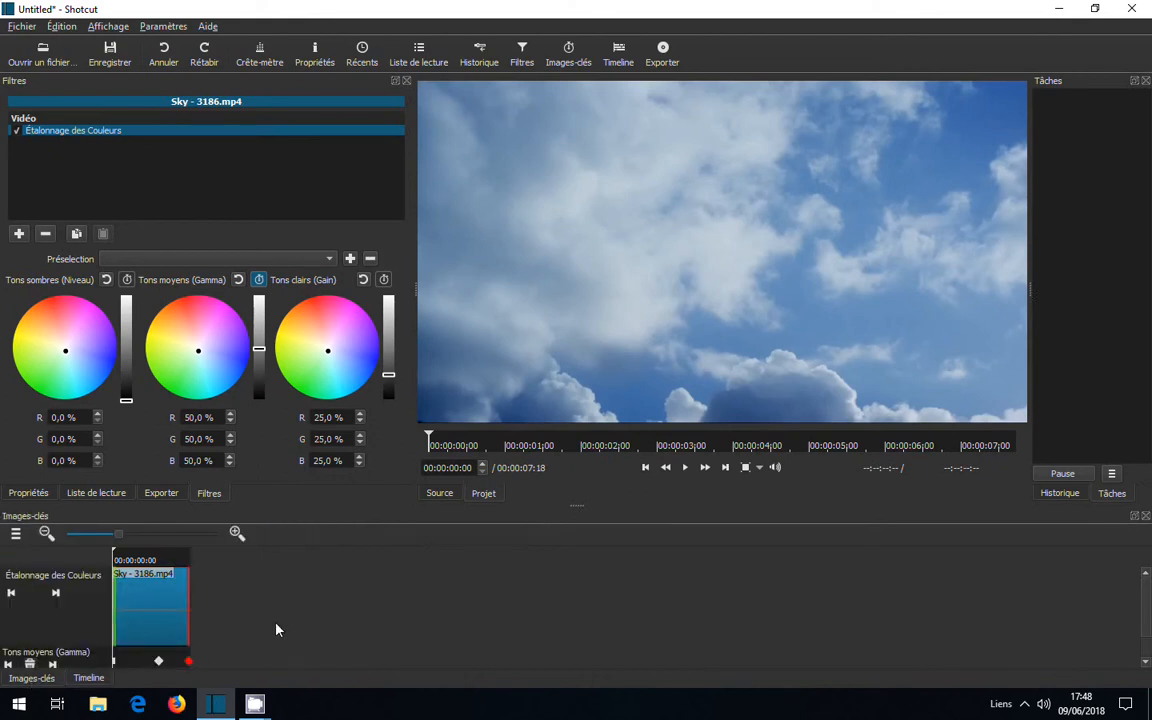
pyautogui.click(164, 561)
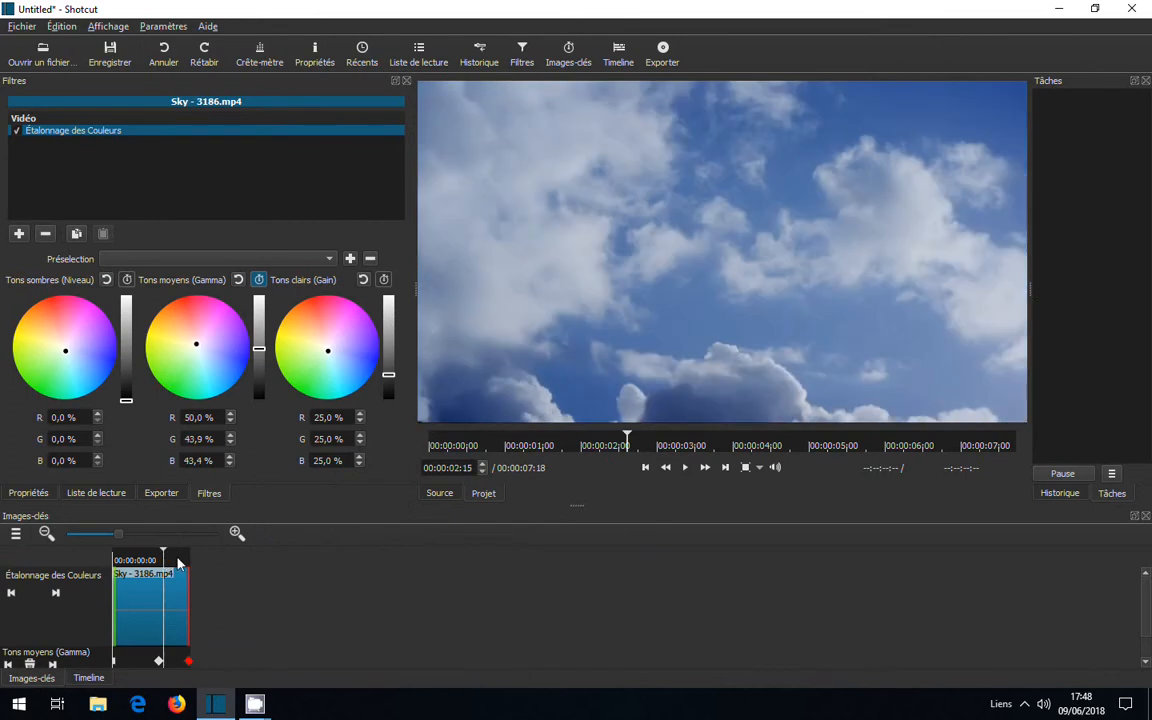
pyautogui.click(159, 662)
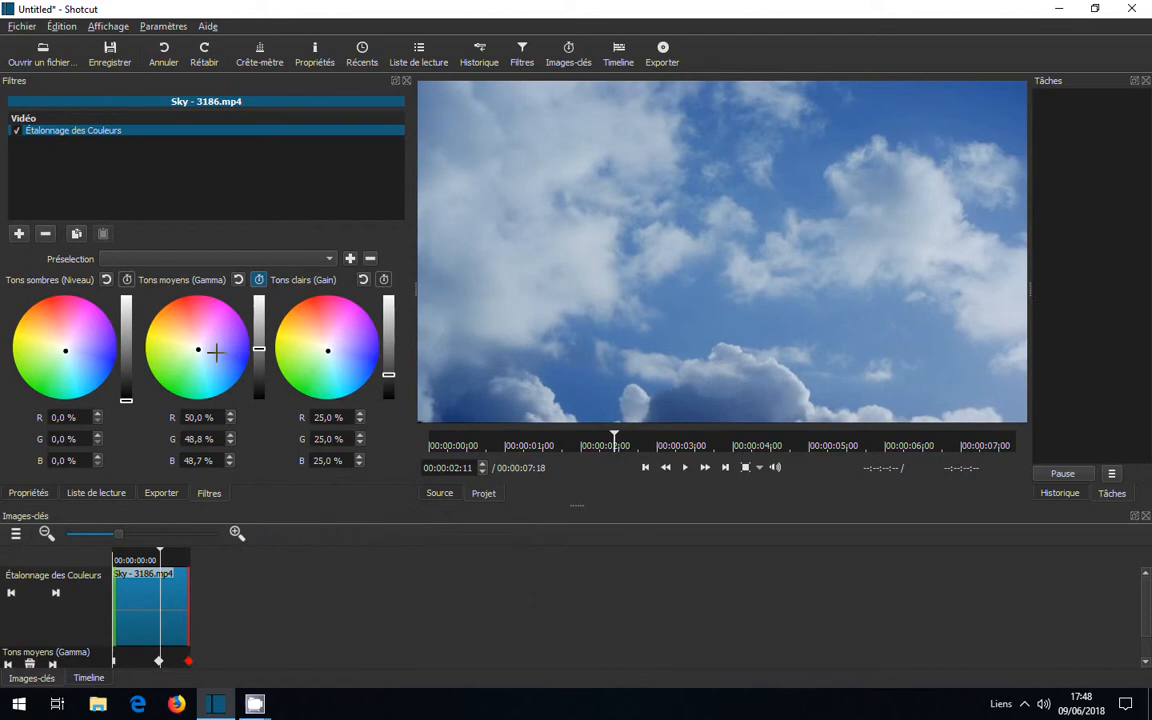
pyautogui.click(725, 467)
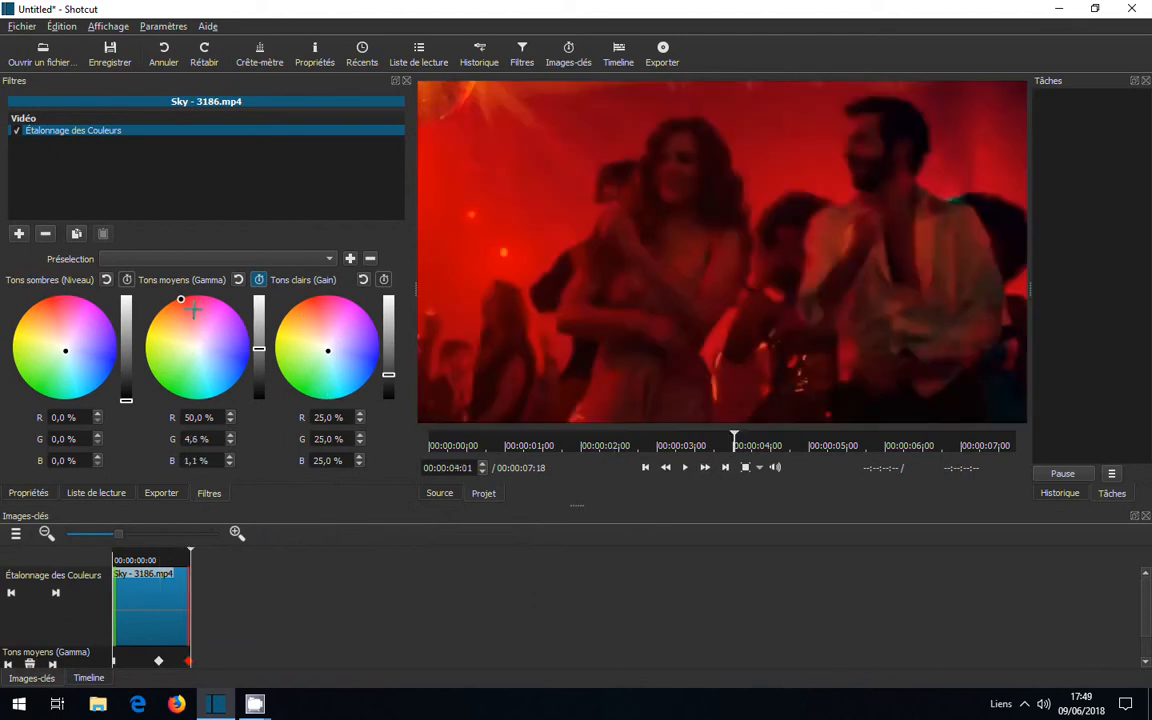
pyautogui.click(149, 562)
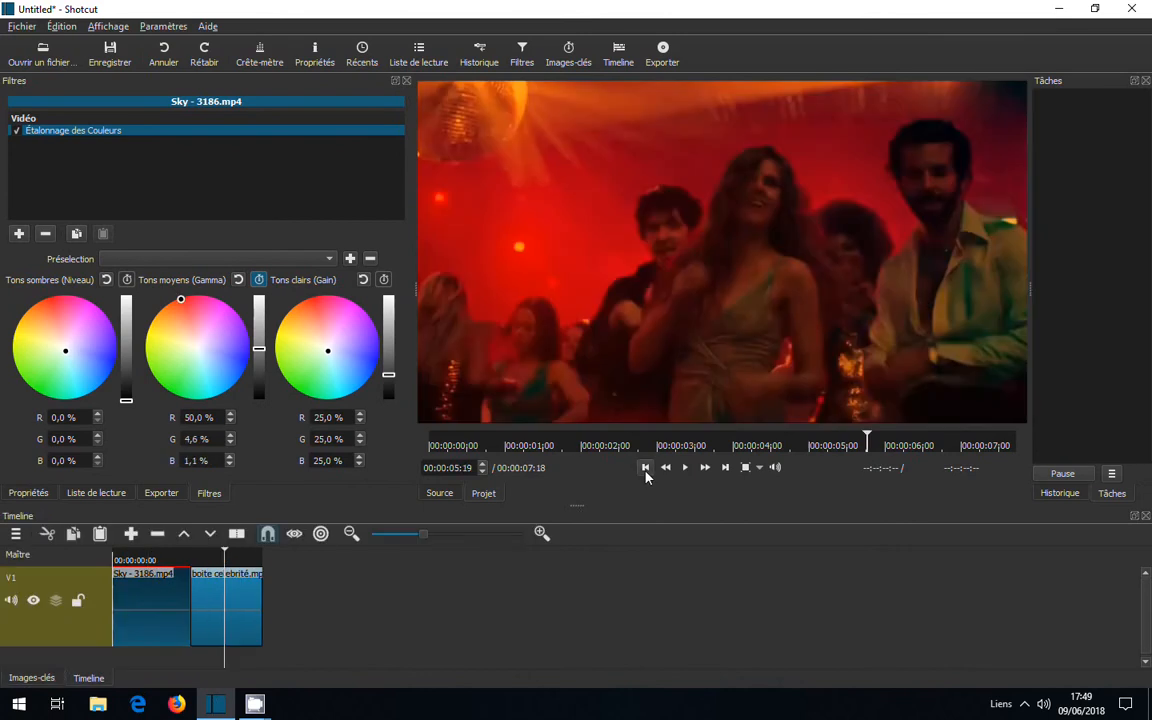
pyautogui.click(646, 471)
pyautogui.click(646, 471)
pyautogui.click(646, 471)
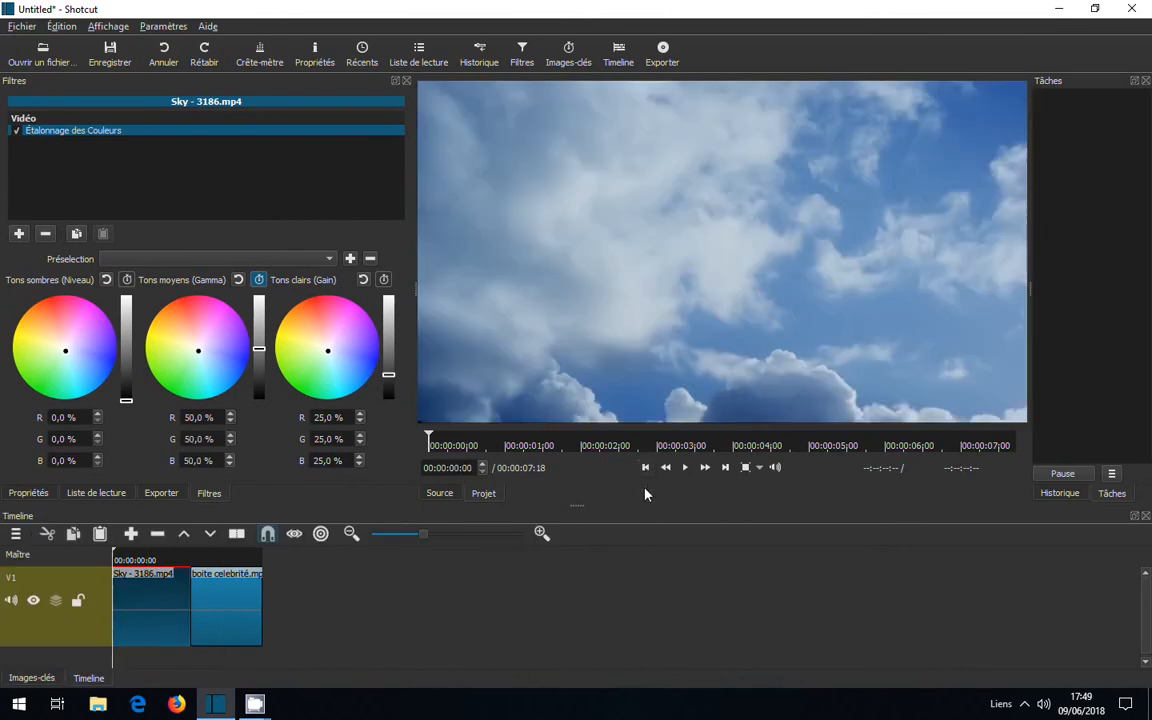